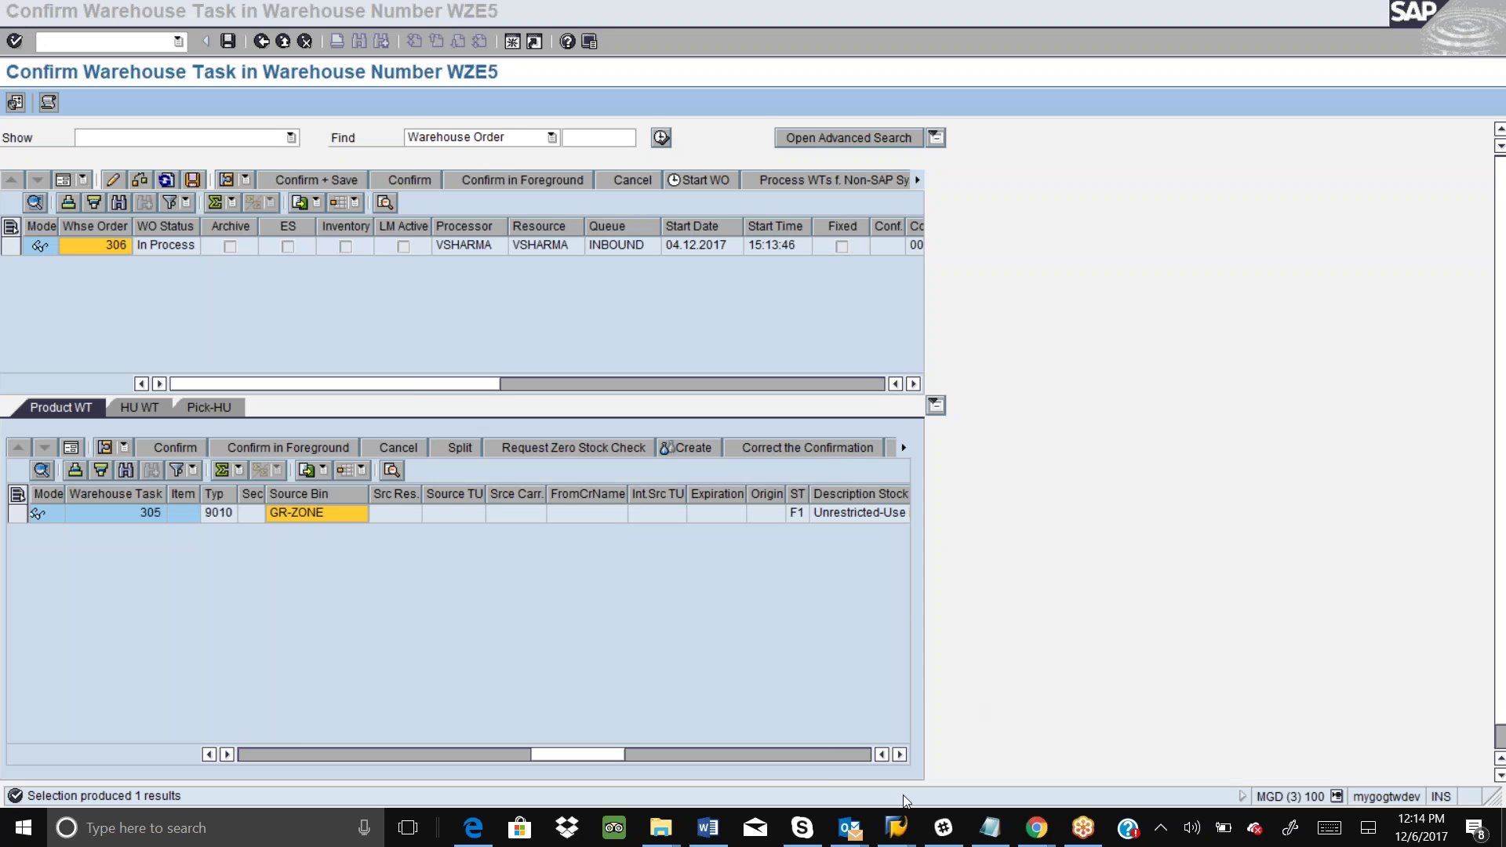
mouse_move(896, 828)
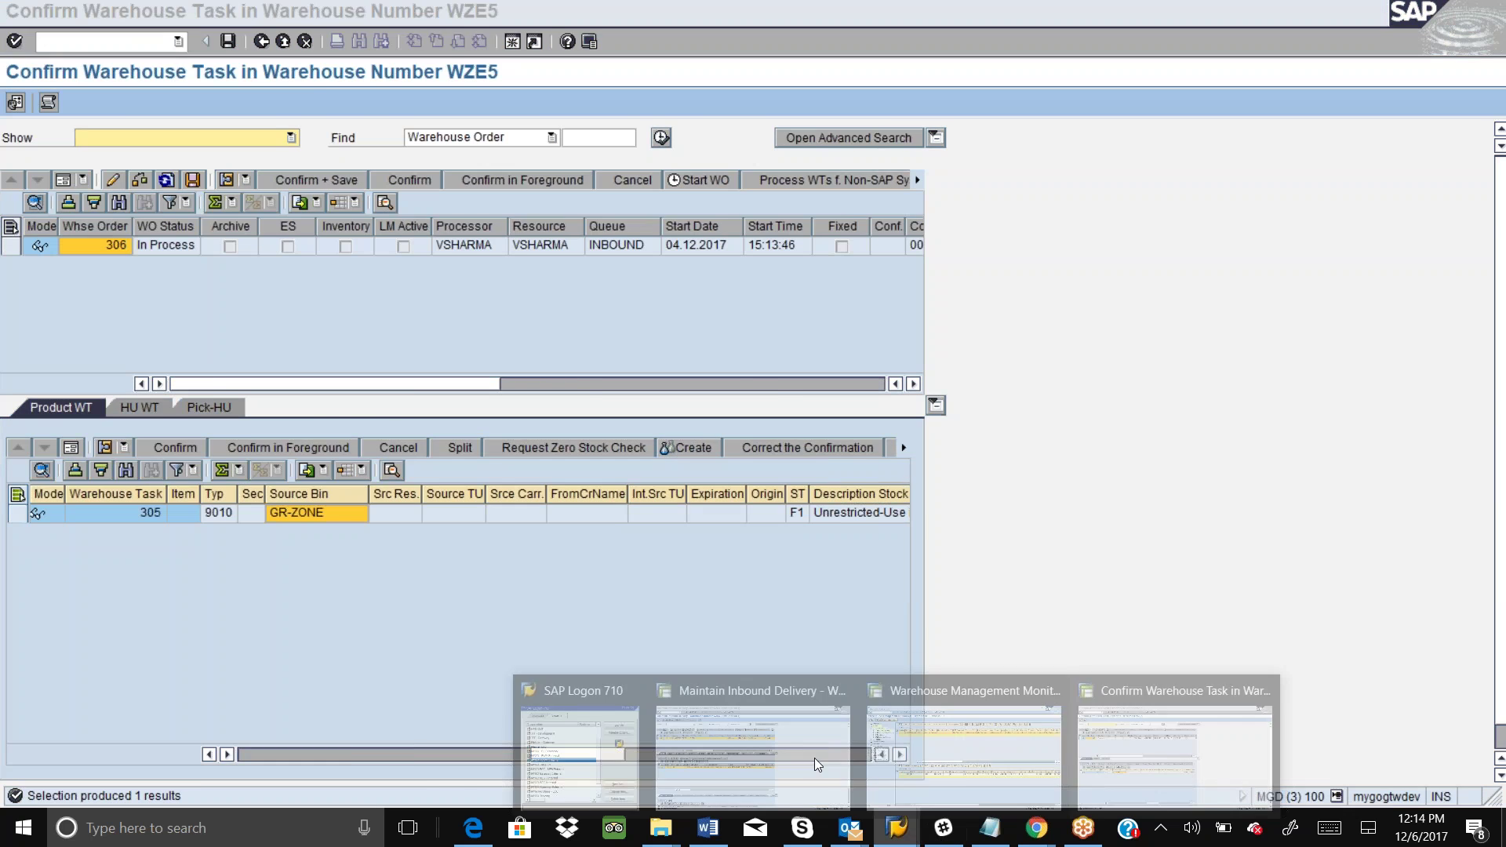
left_click(818, 765)
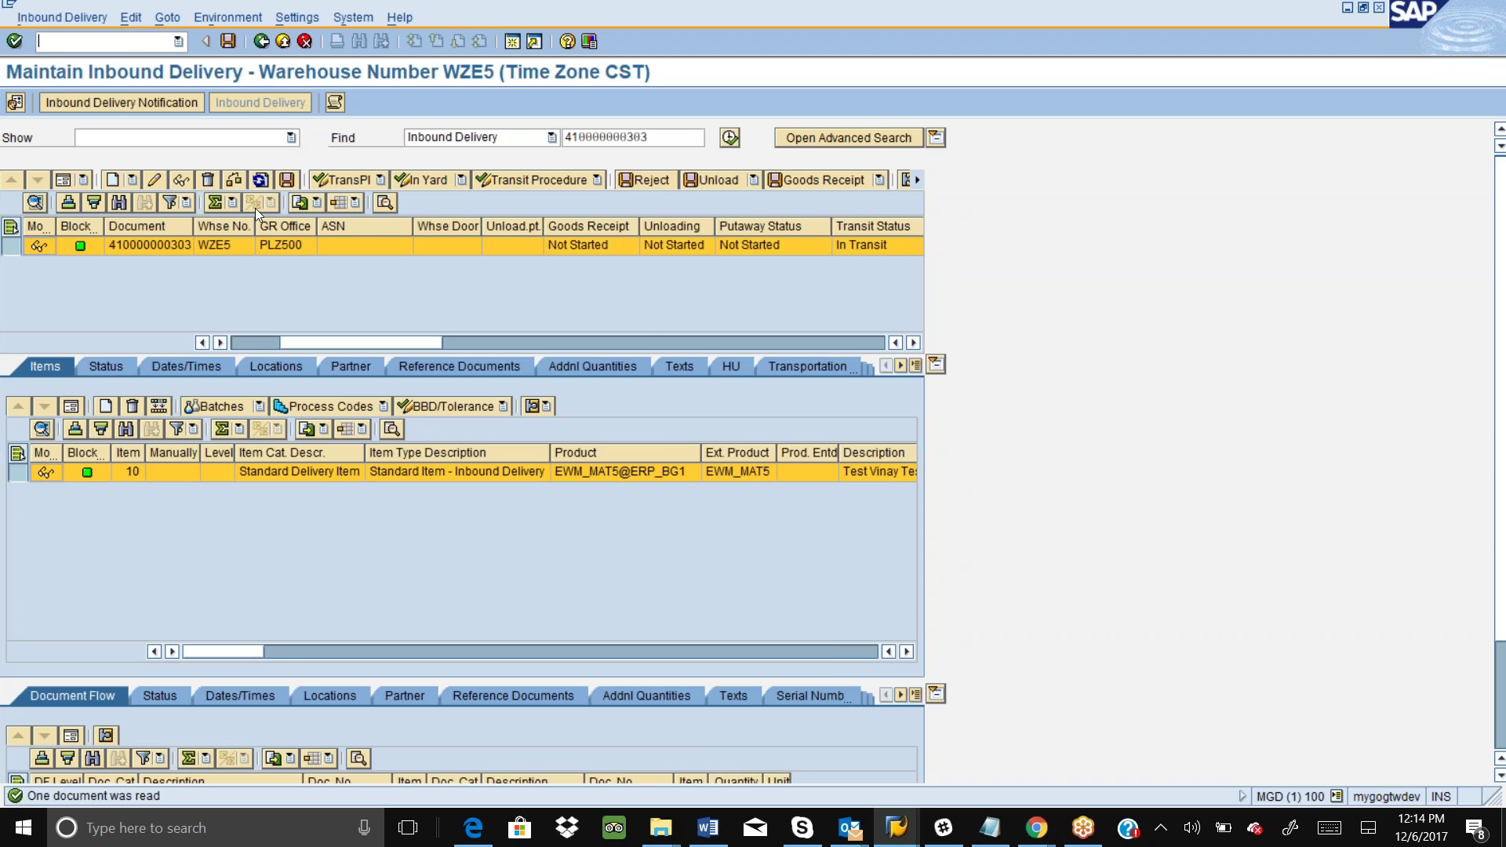
left_click(100, 284)
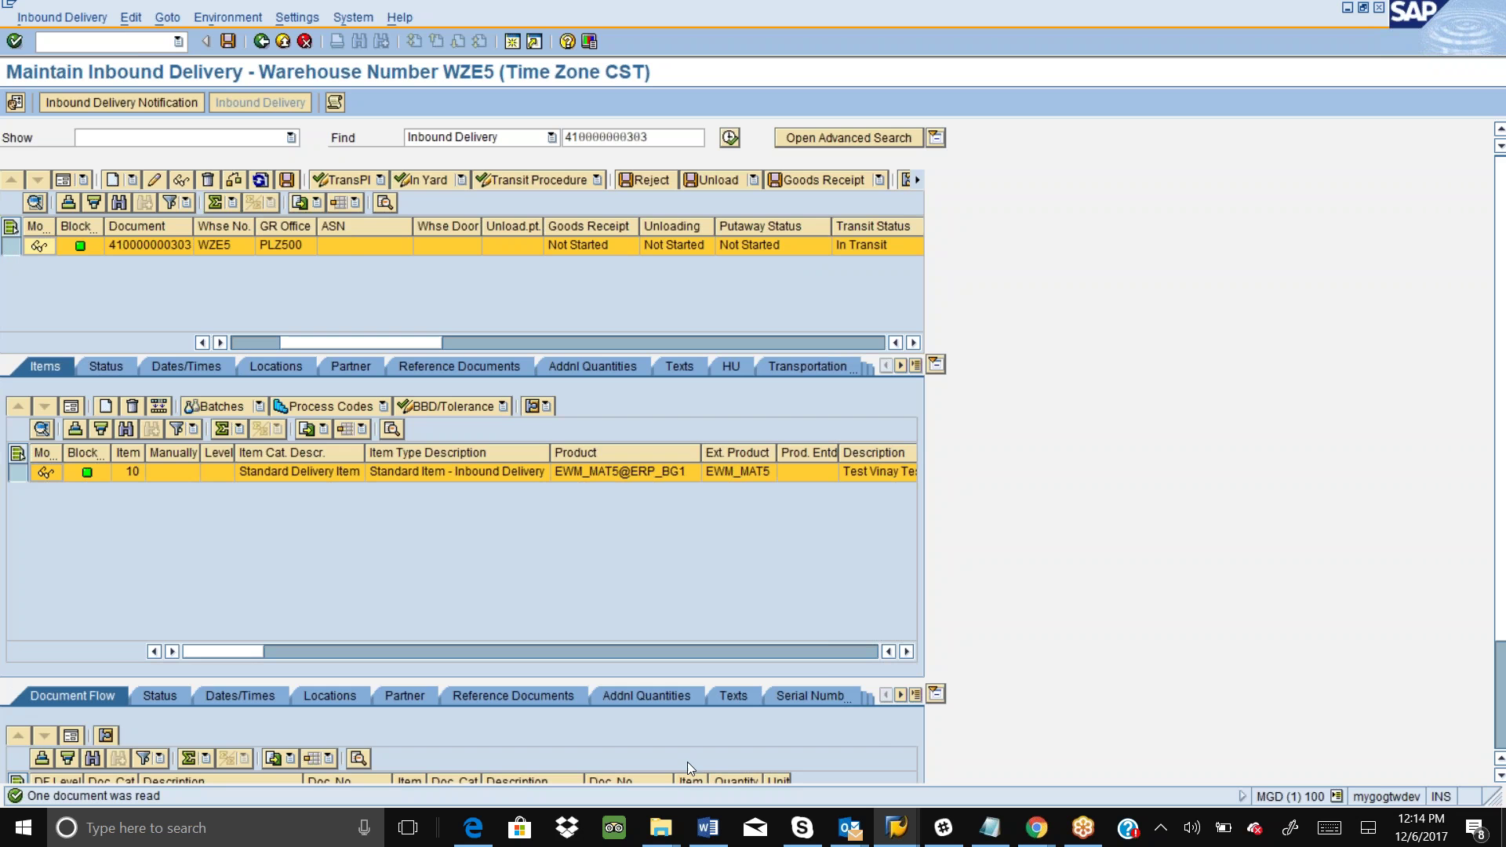
Step: Select warehouse order 306 in the Warehouse Management Monitor
mouse_move(896, 828)
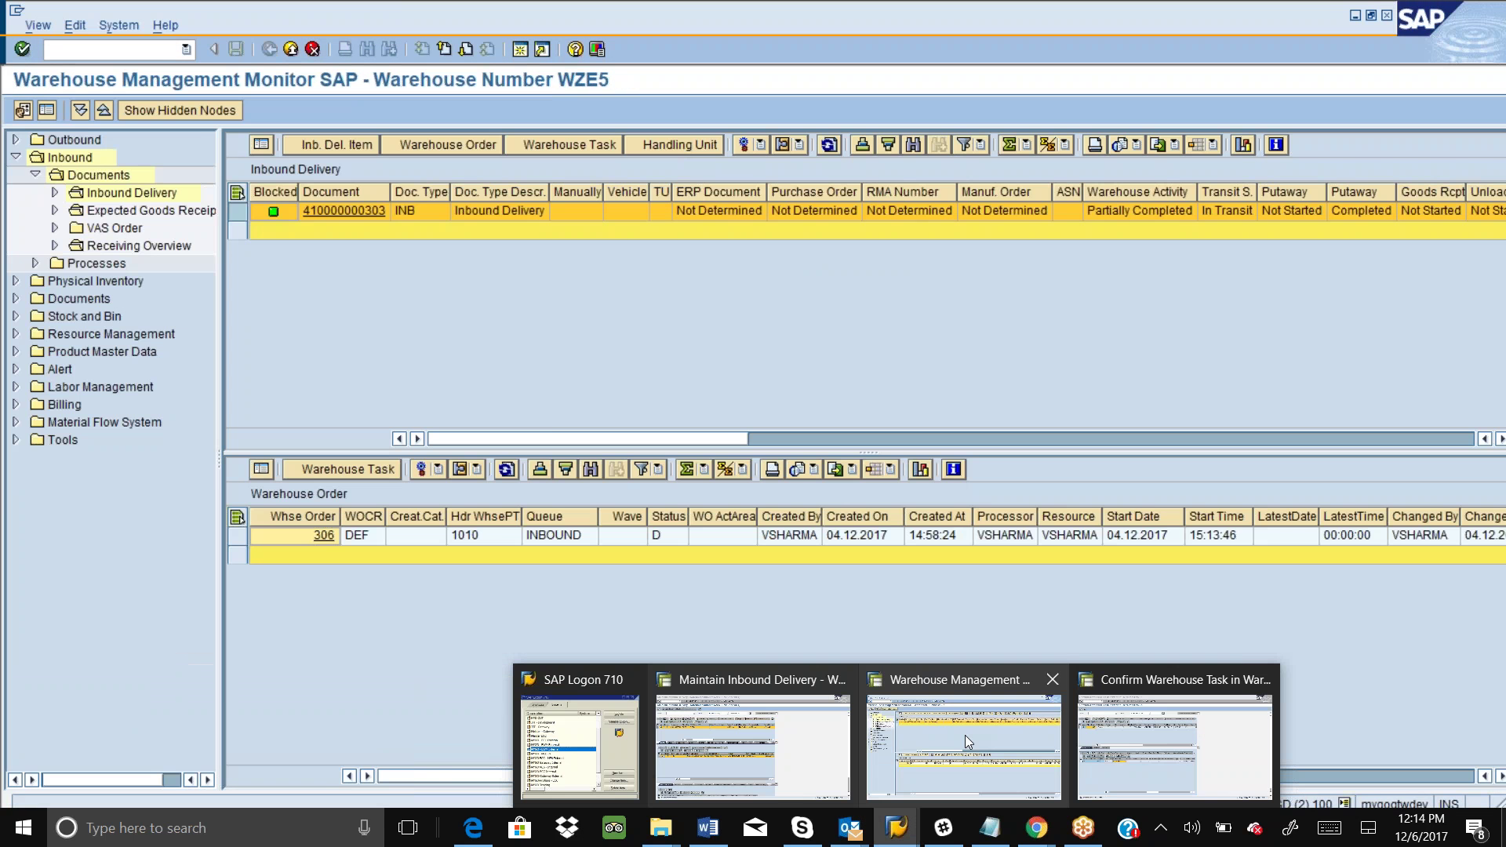
left_click(964, 736)
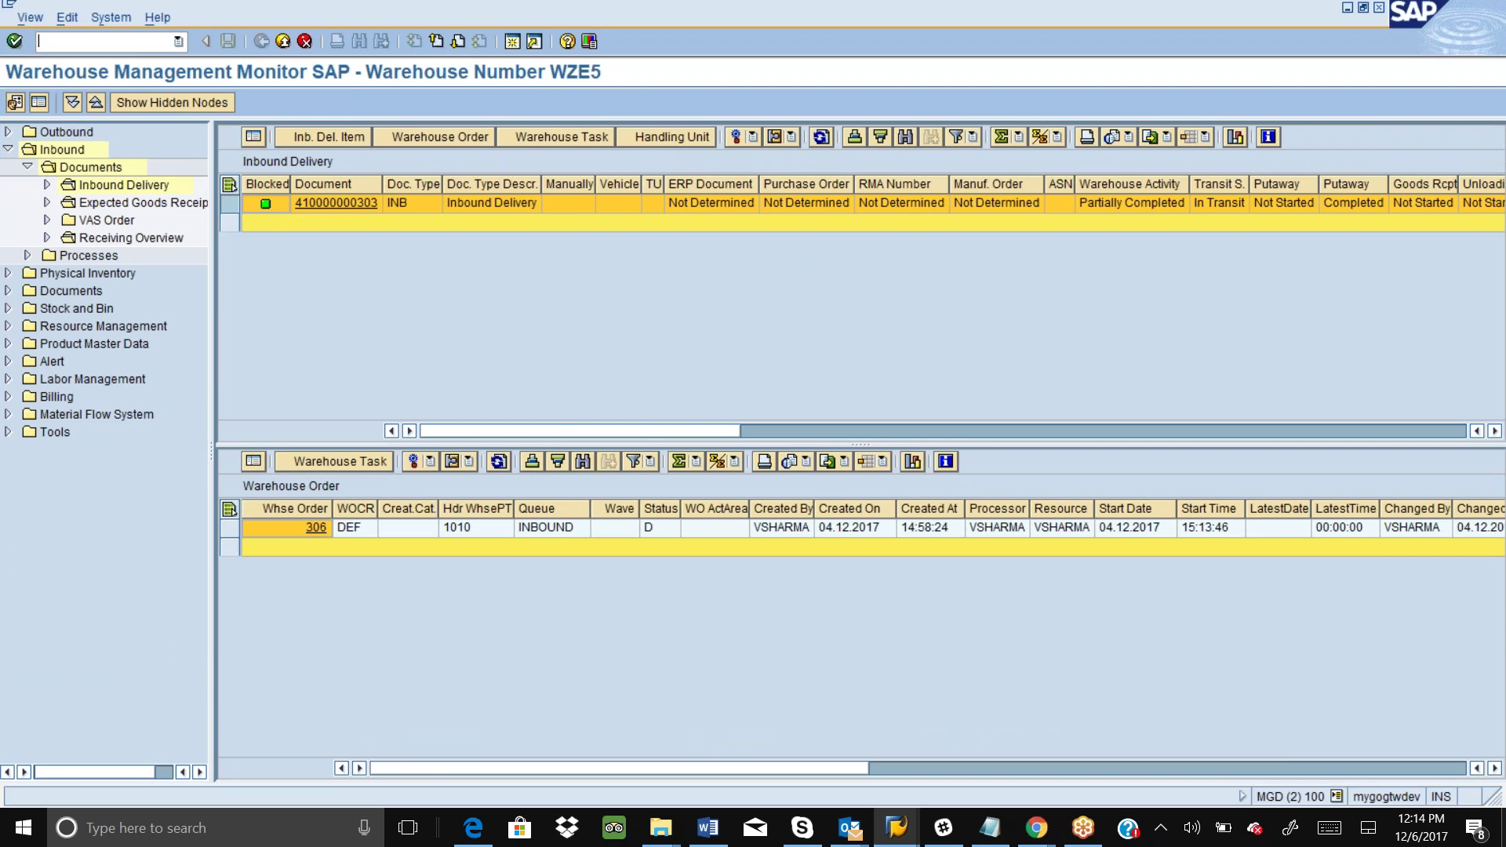
left_click(798, 528)
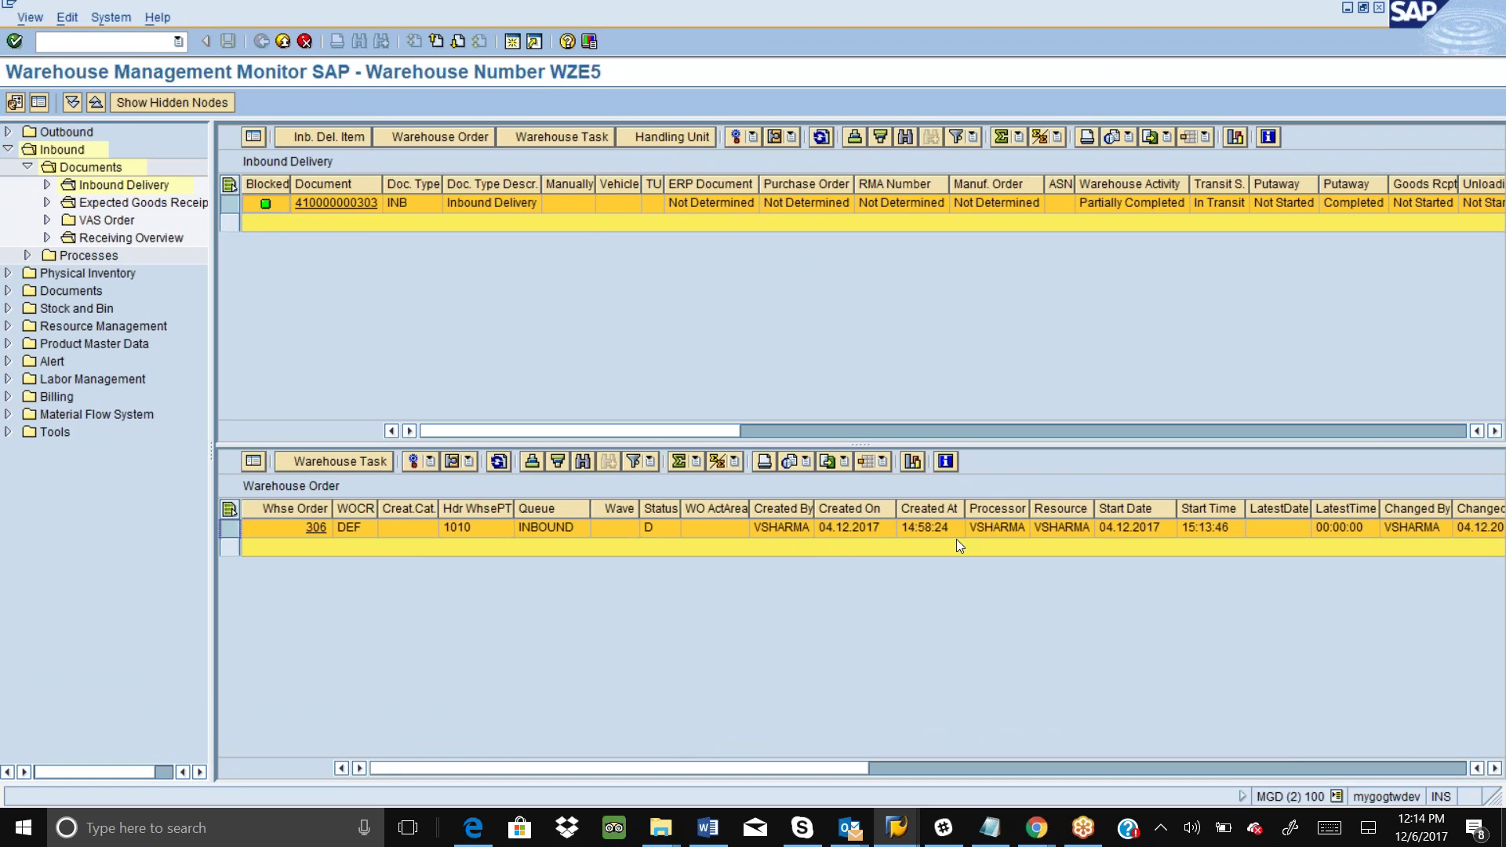
Step: In Confirm Warehouse Task, scroll the table left to WT Status showing task 305 still open
mouse_move(895, 827)
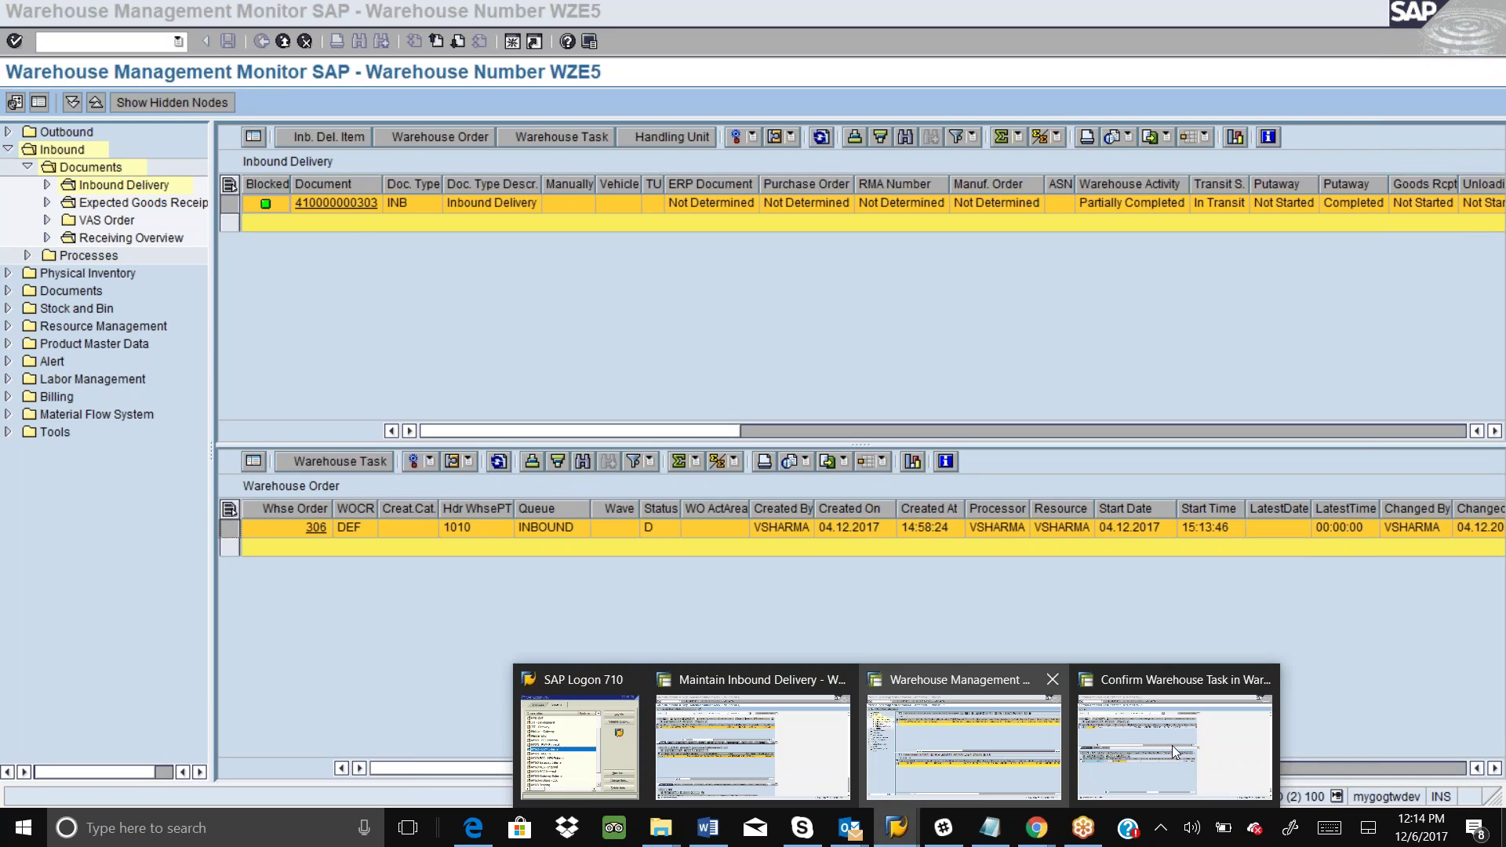
left_click(1138, 737)
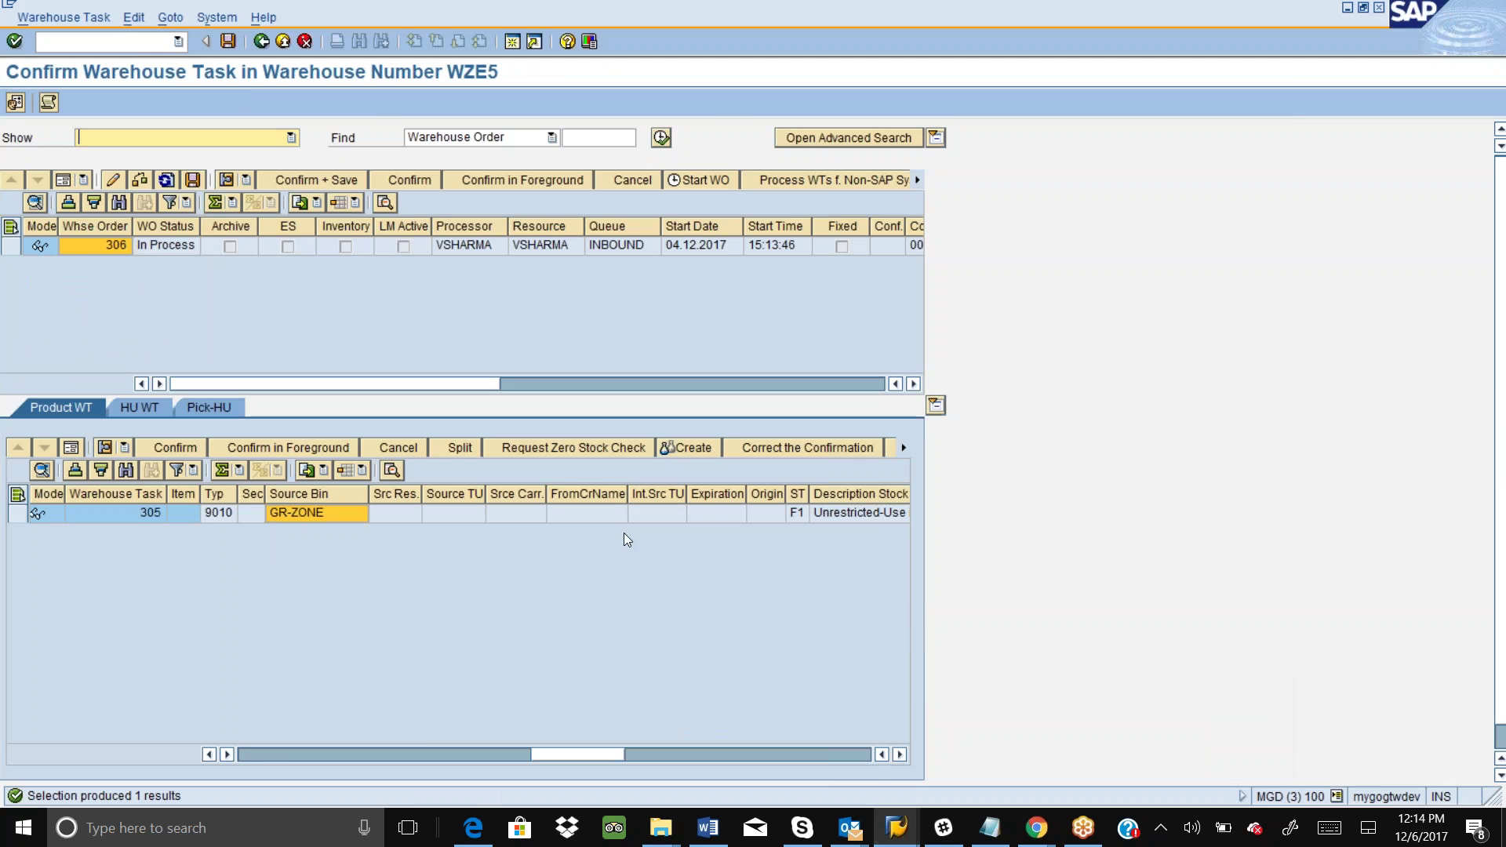
left_click(256, 755)
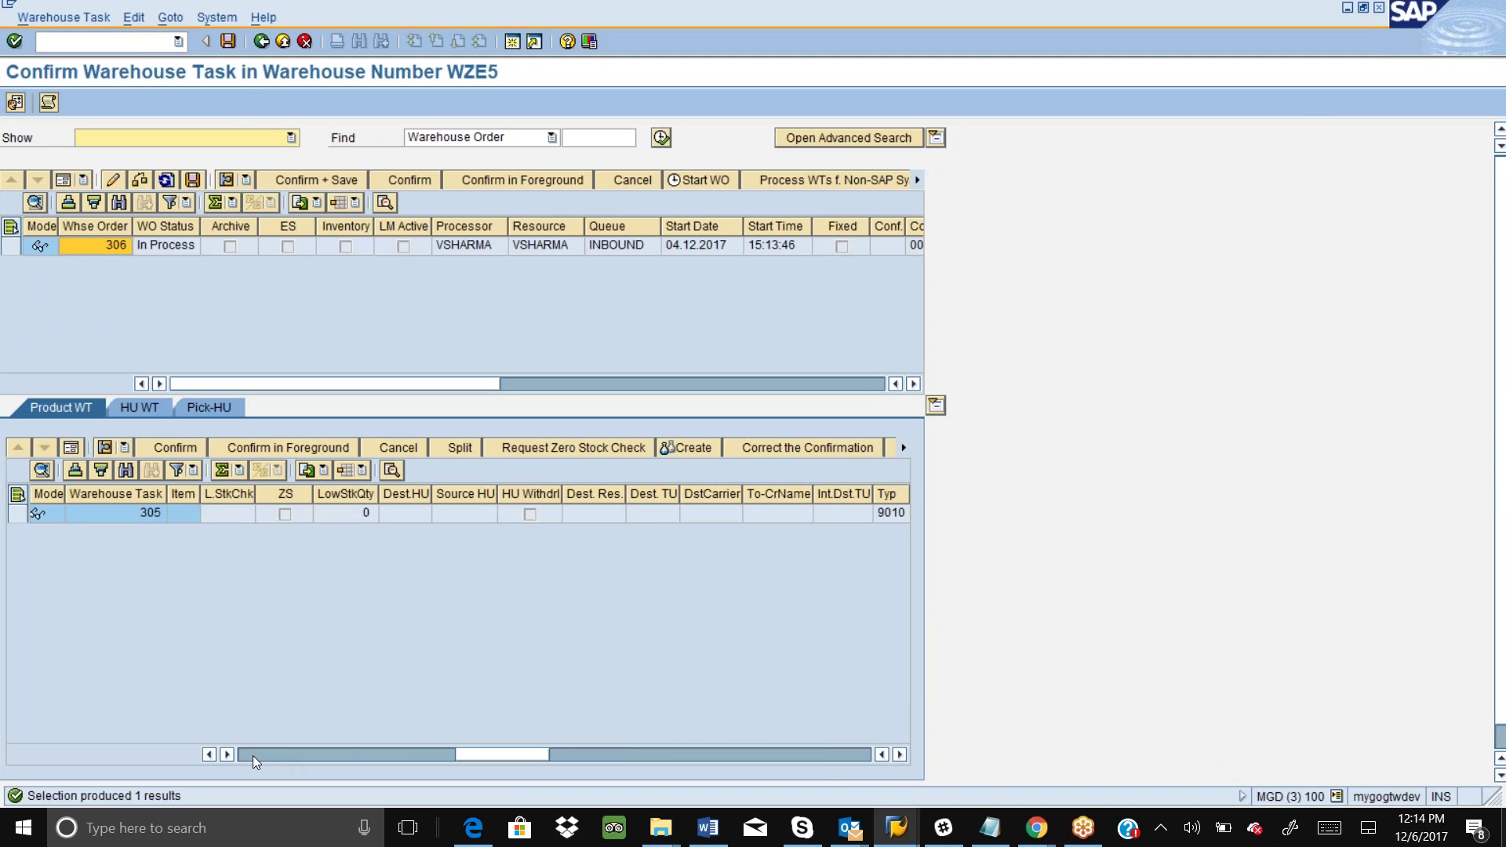
left_click(249, 756)
left_click(248, 755)
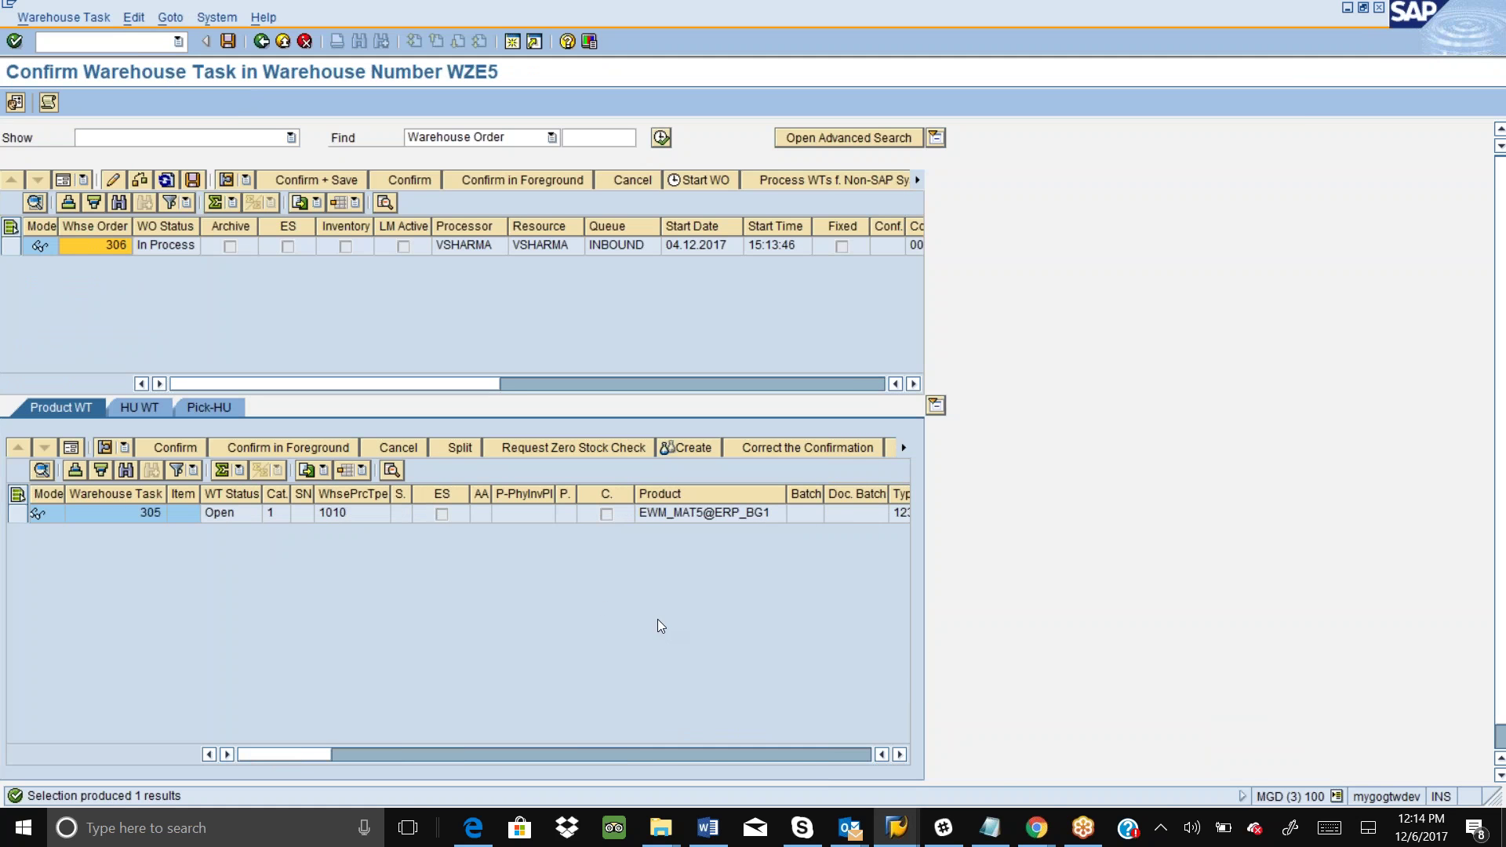
mouse_move(1038, 833)
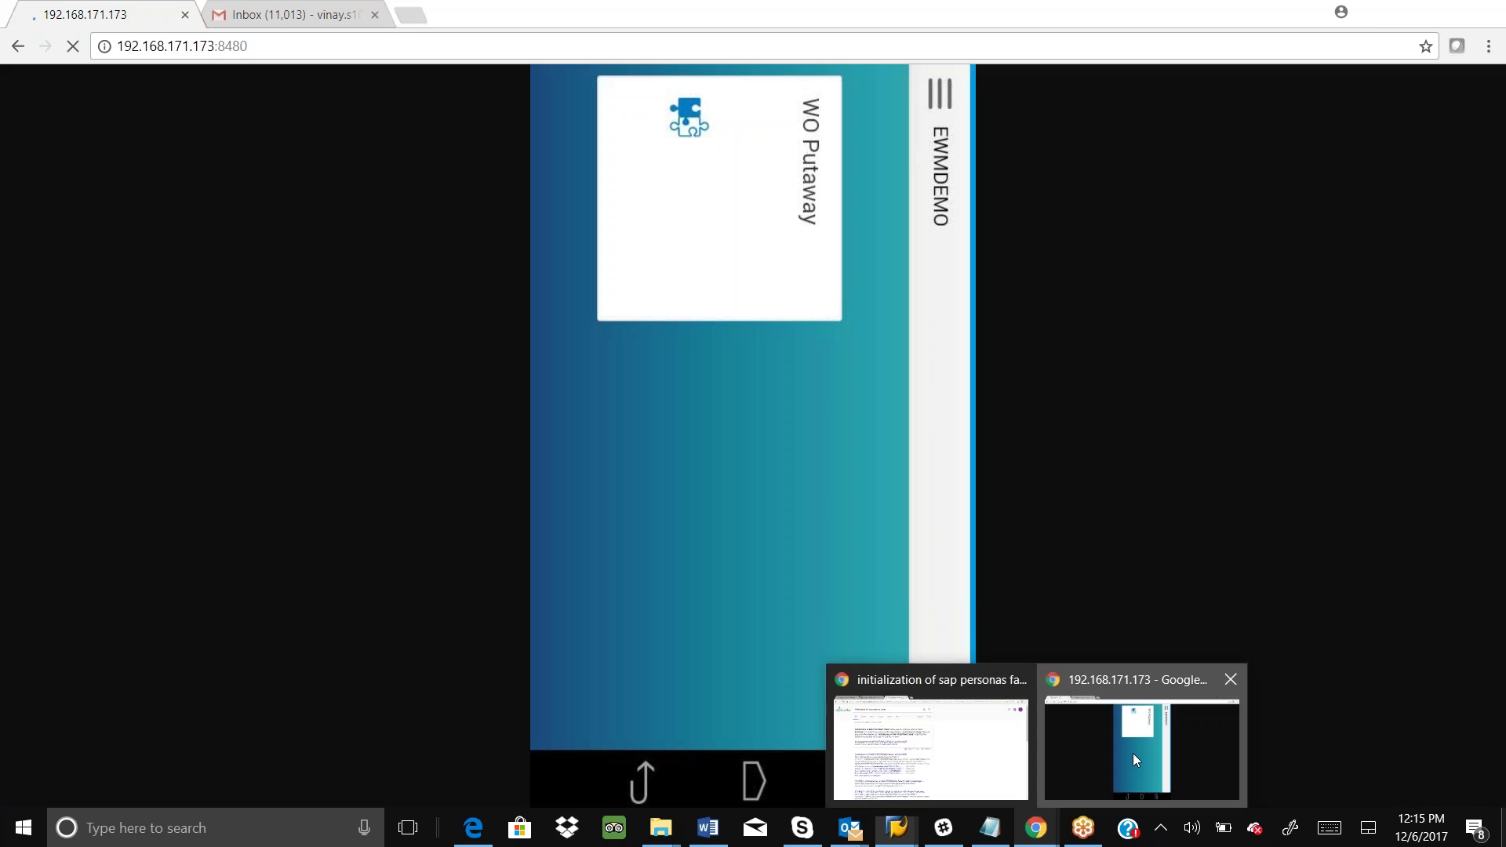
left_click(1133, 753)
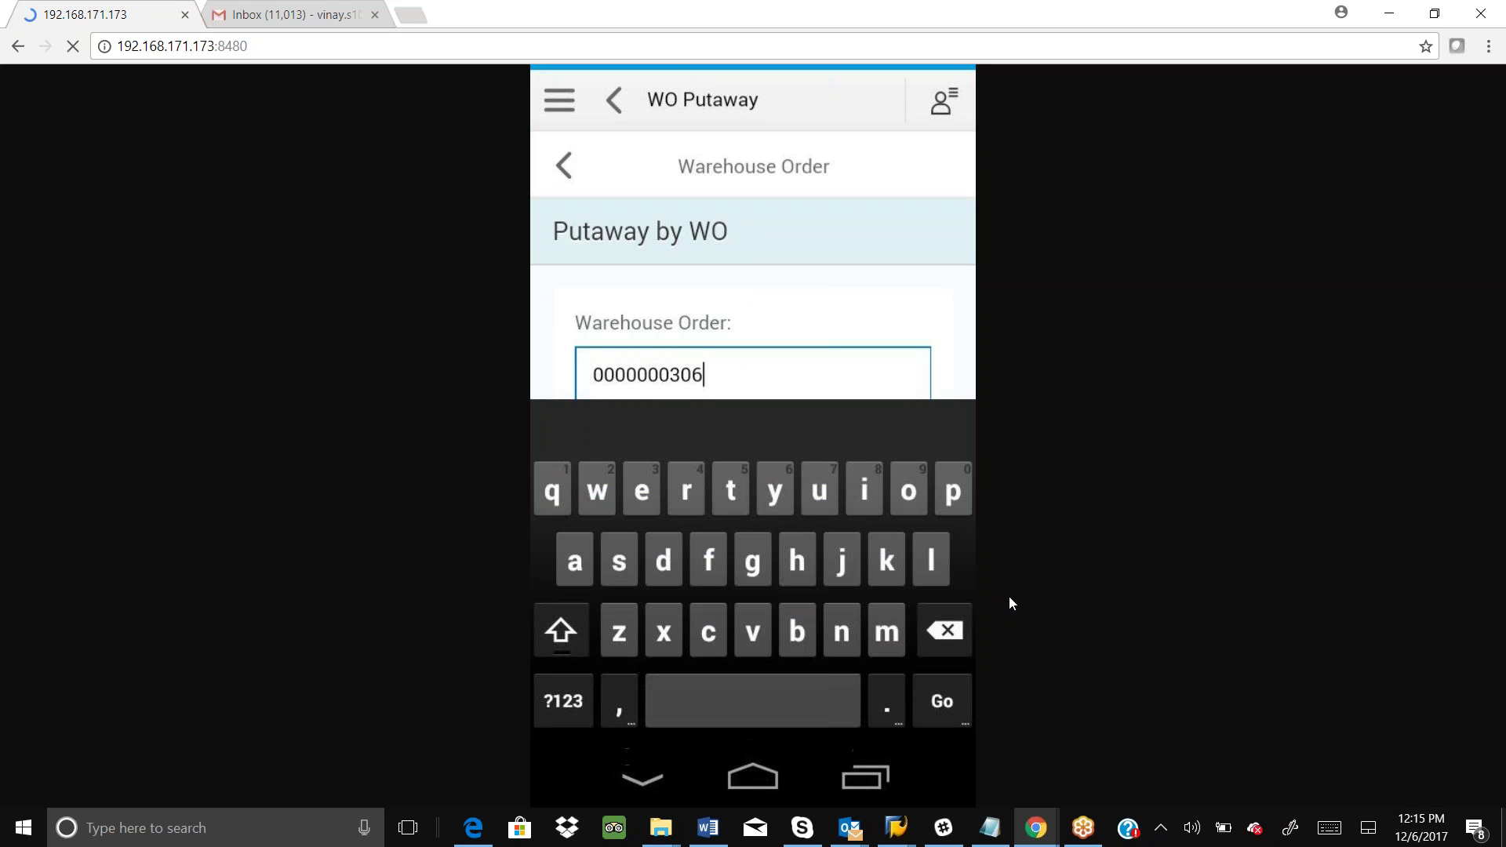
Step: Clear the old number from the Warehouse Order field and bring up the QR code document
key("BackSpace")
key("BackSpace")
key("BackSpace")
key("BackSpace")
key("BackSpace")
key("BackSpace")
key("BackSpace")
key("BackSpace")
key("BackSpace")
key("BackSpace")
key("Escape")
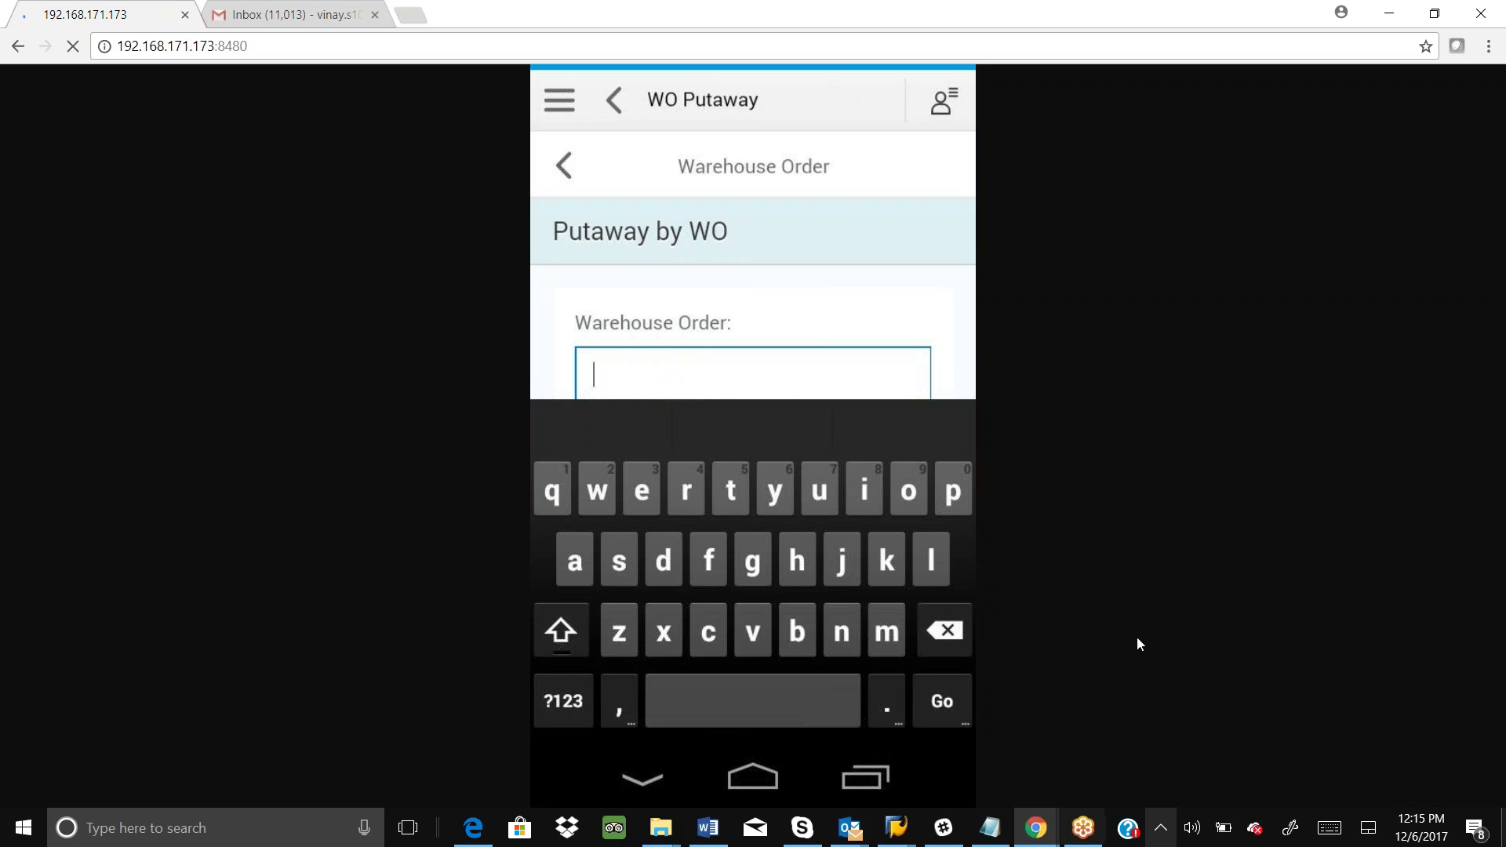
left_click(707, 827)
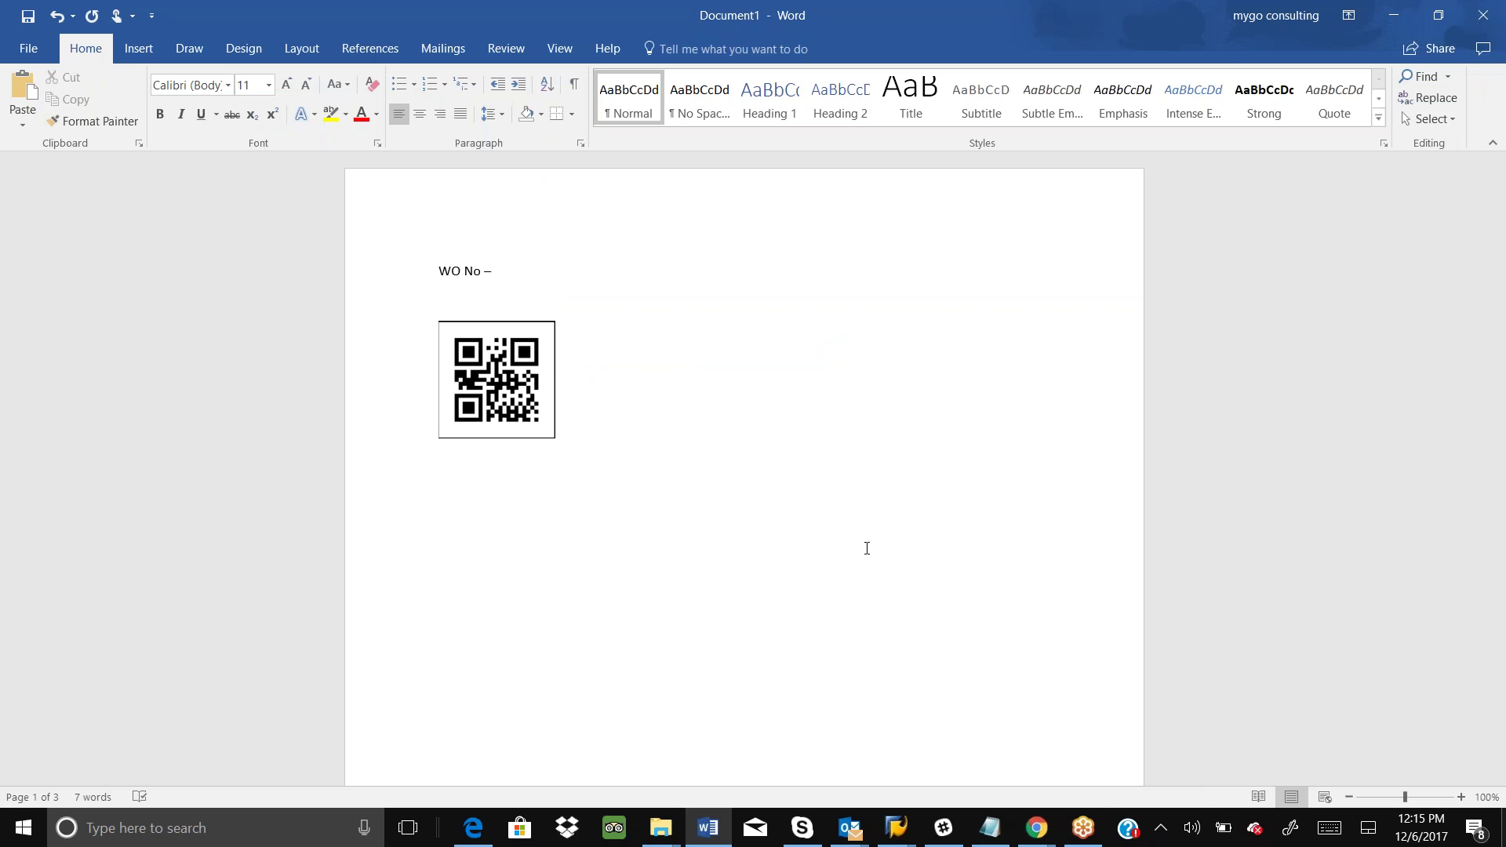
Step: Return to the Putaway by WO page, whose Warehouse Order field now reads 306
left_click(1037, 827)
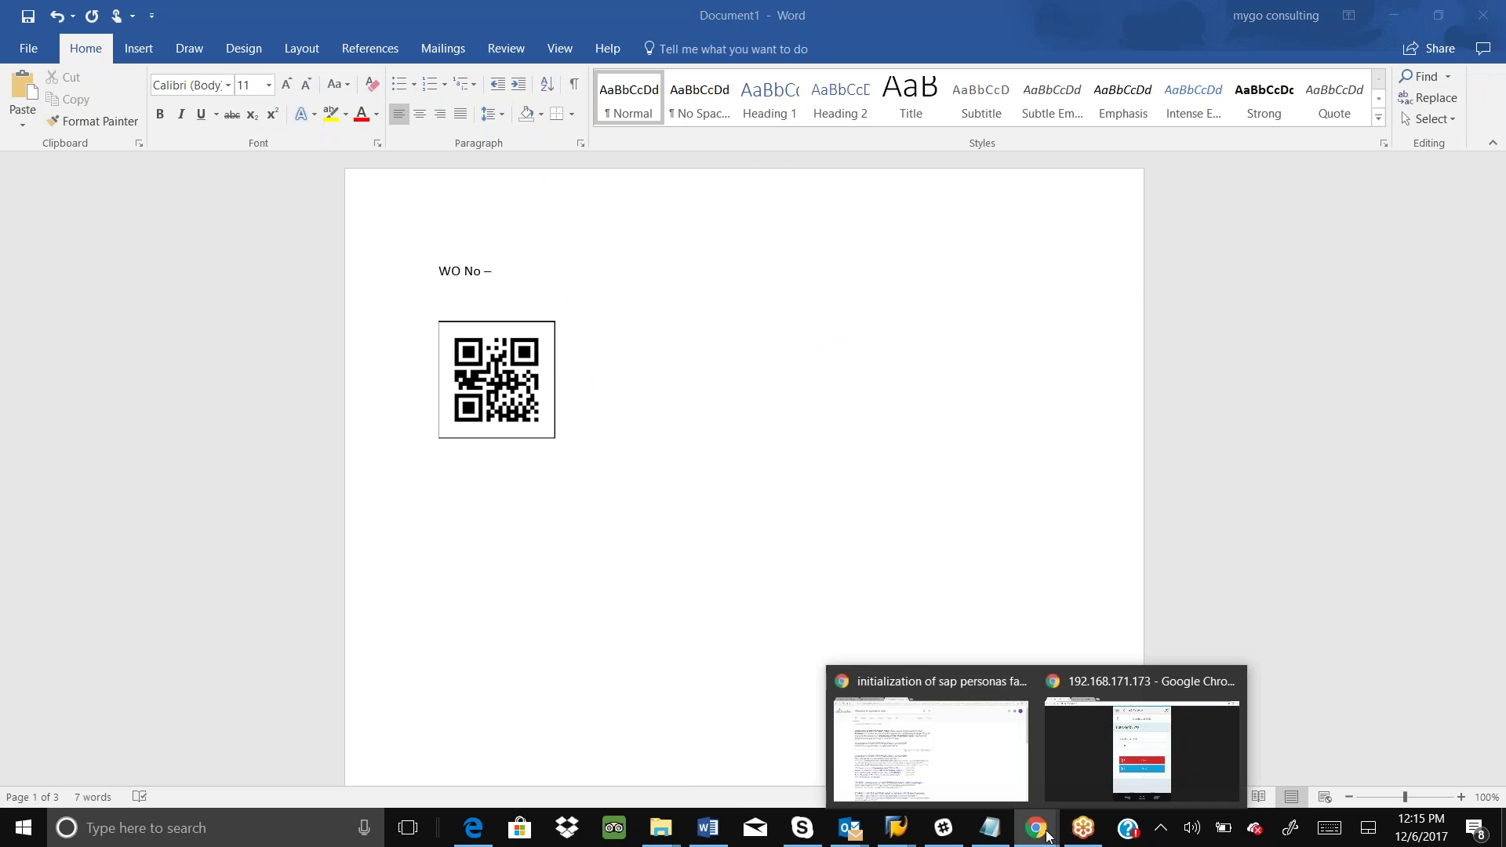
left_click(1087, 777)
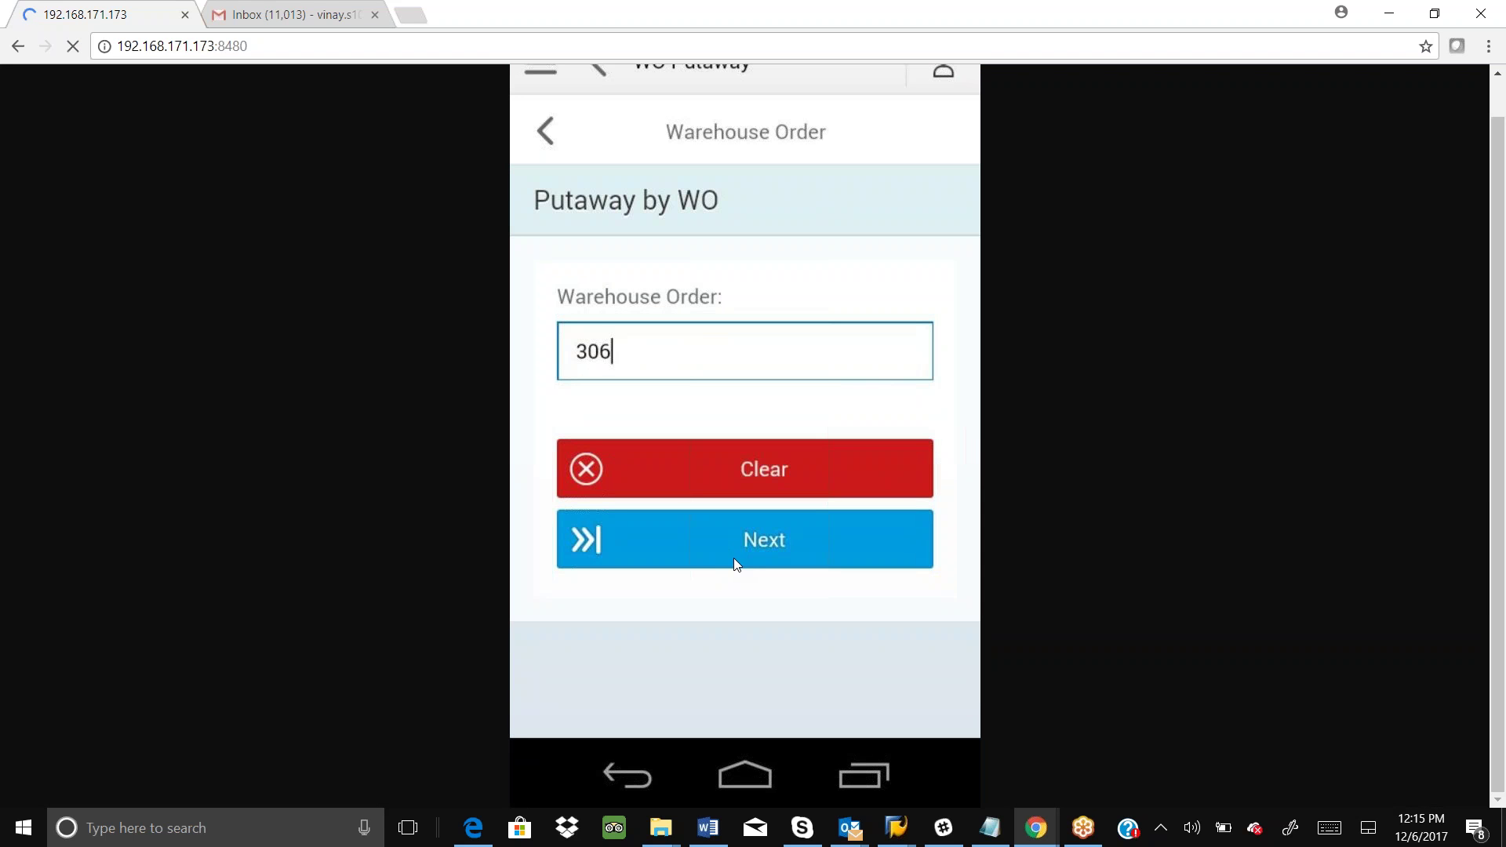
Step: Proceed with warehouse order 306 to Source Information, showing source bin GR-ZONE
left_click(736, 563)
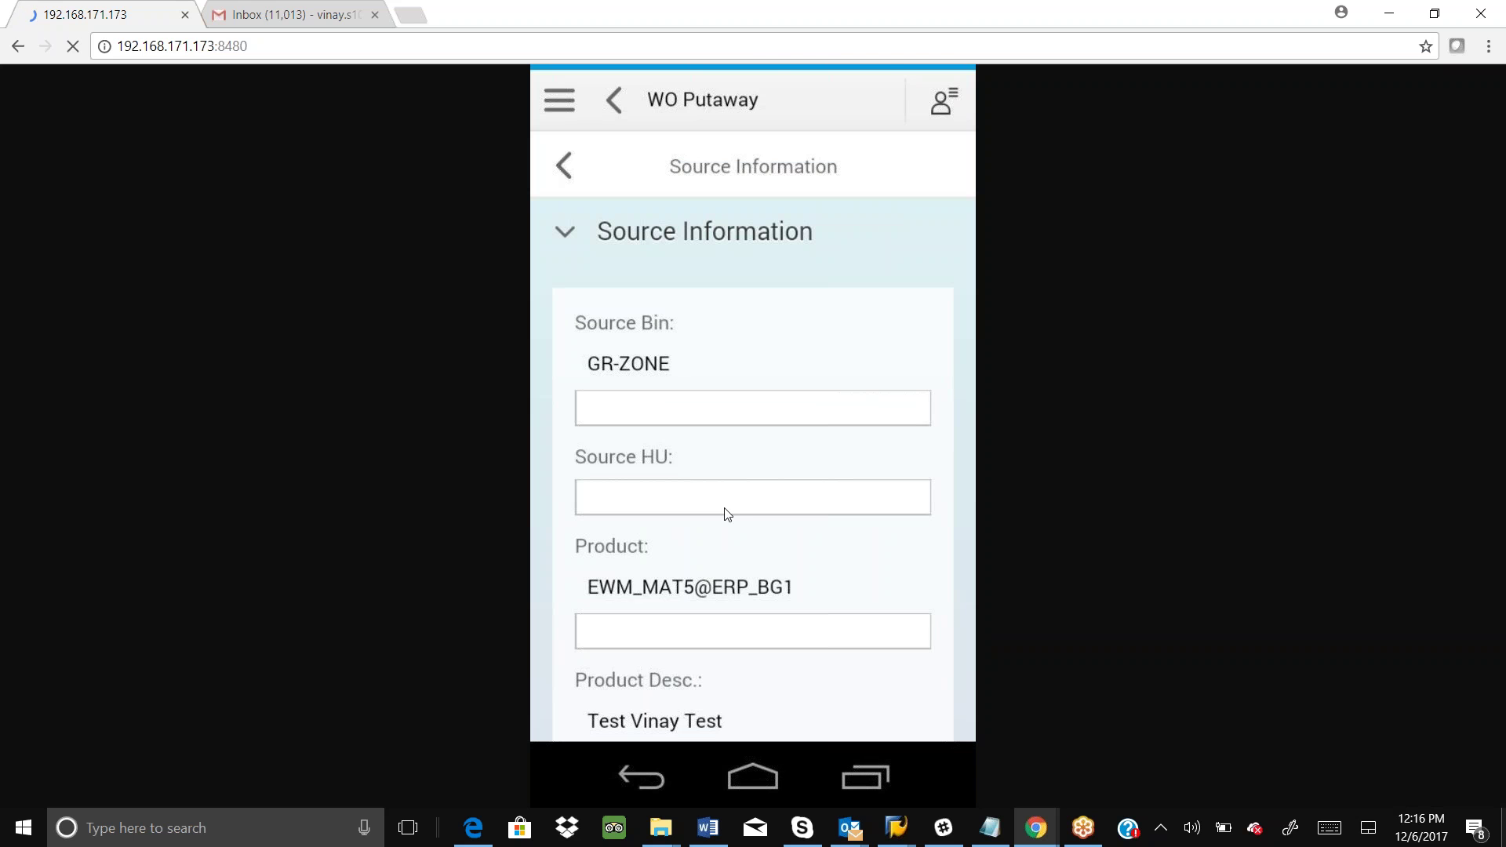
Step: Scroll the Word document to the Source Bin QR code, then return to the putaway app
left_click(707, 828)
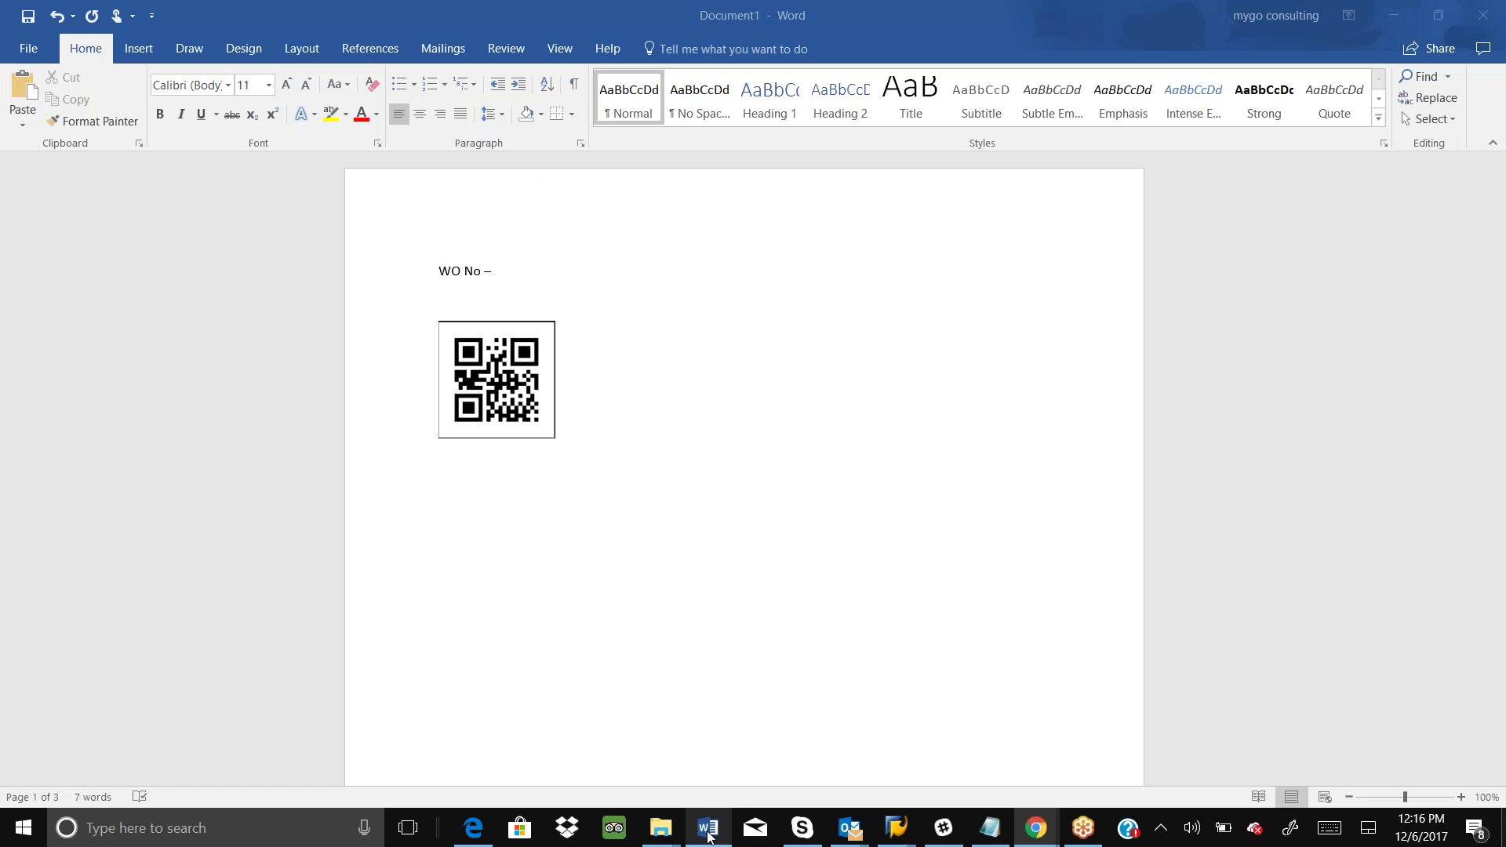
scroll(605, 581, "down", 5)
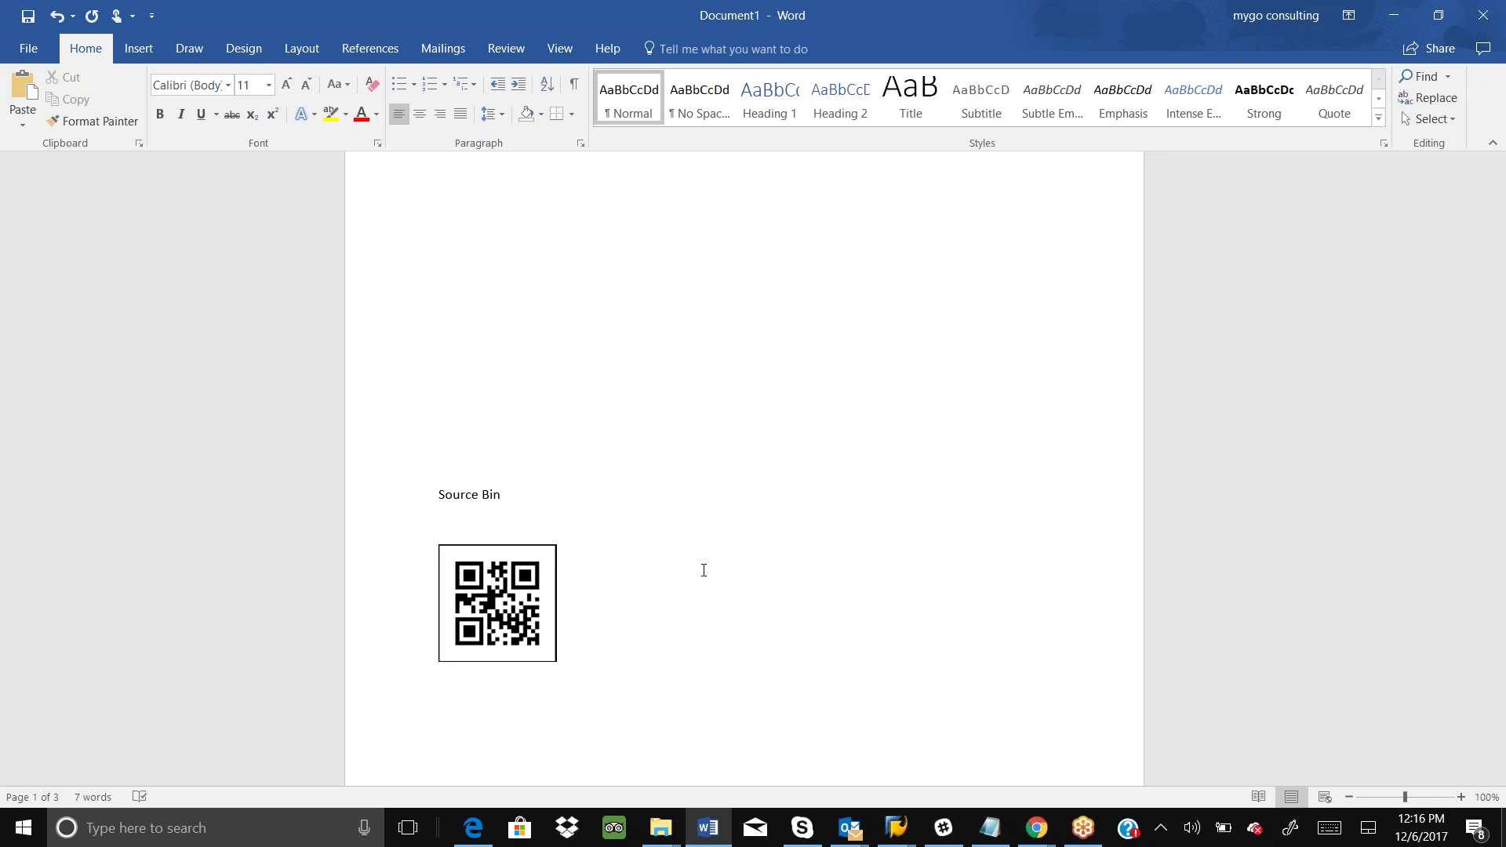
mouse_move(1036, 828)
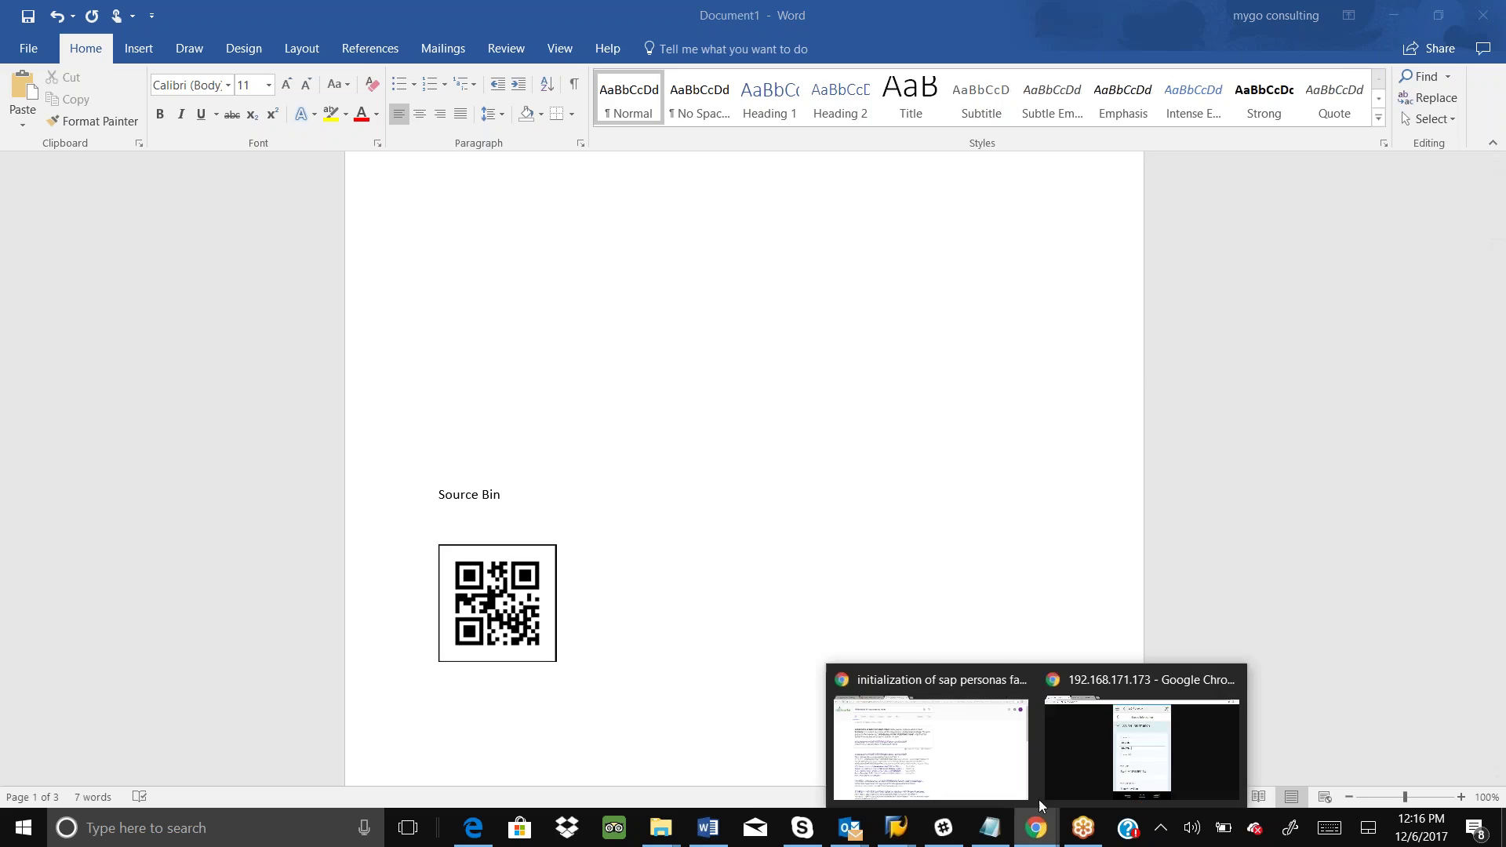
left_click(1117, 759)
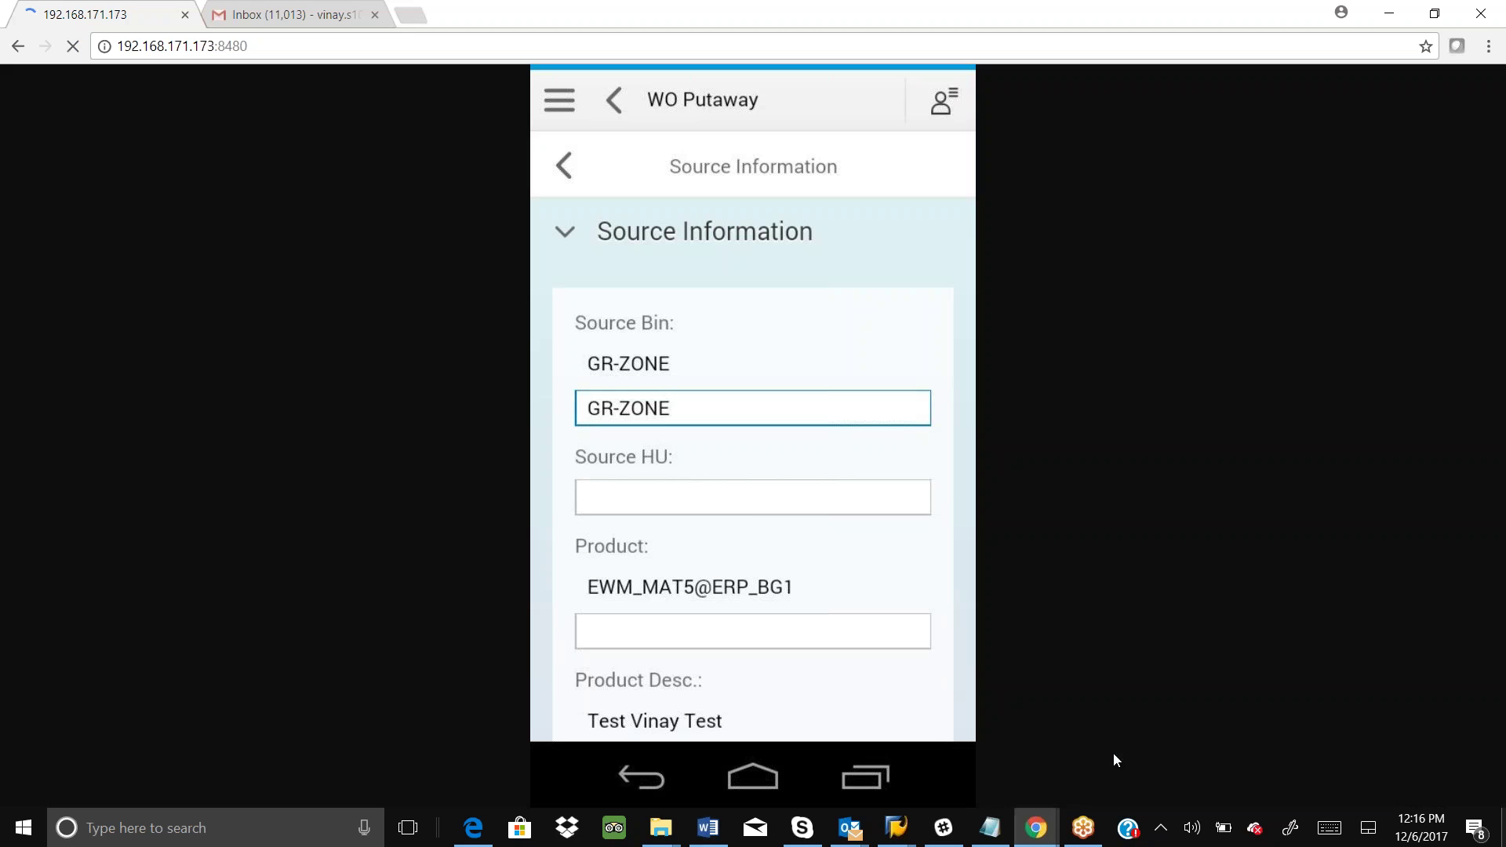
Step: Enter GR-ZONE in the Source Bin confirmation field
left_click(746, 501)
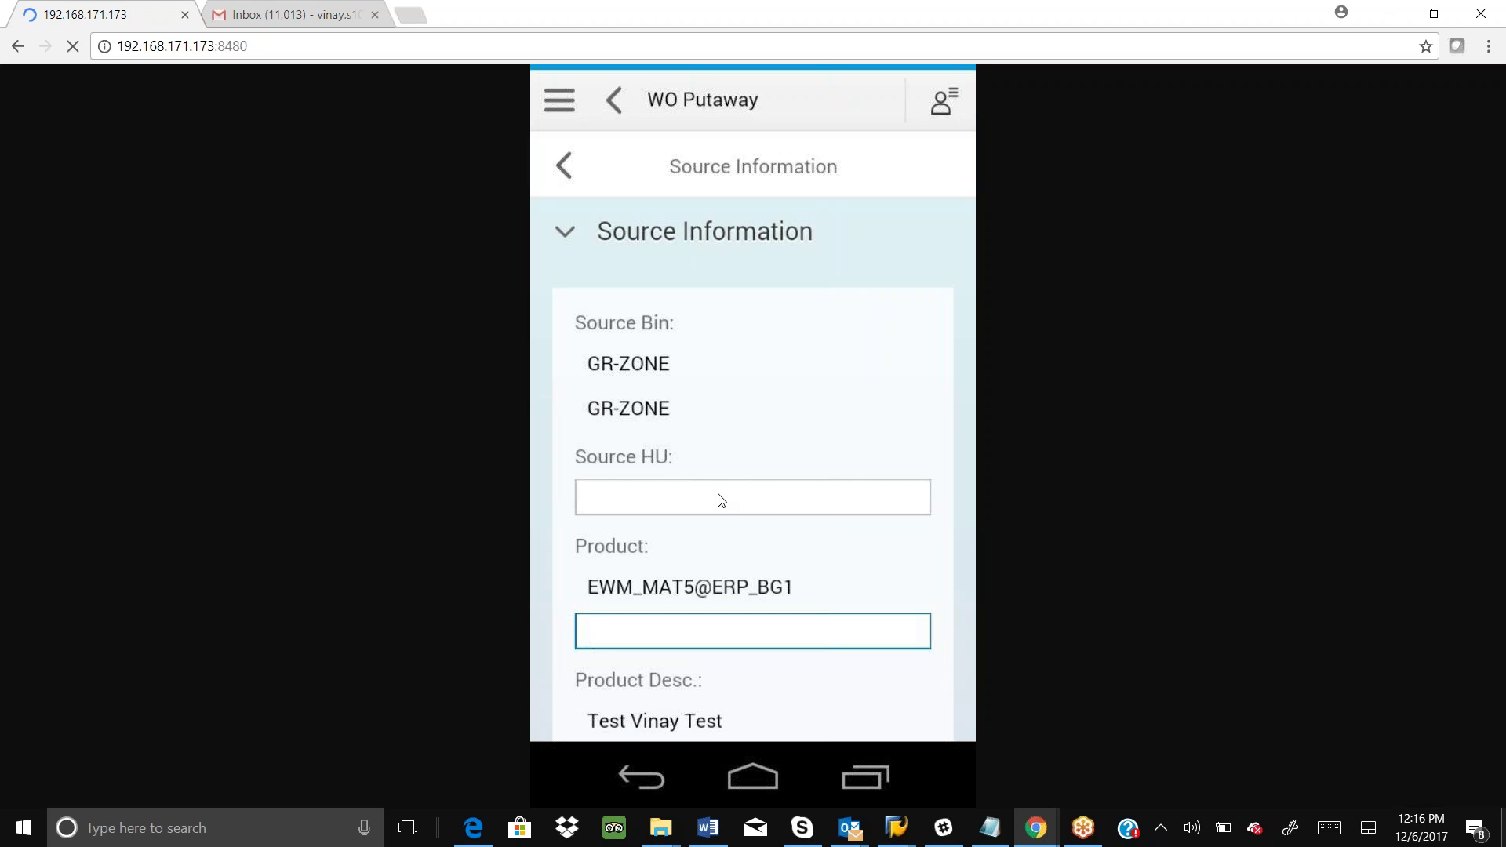
Step: Scroll Word to the Product QR code for EWM_MAT5@ERP_BG1, then return to the putaway app
left_click(708, 827)
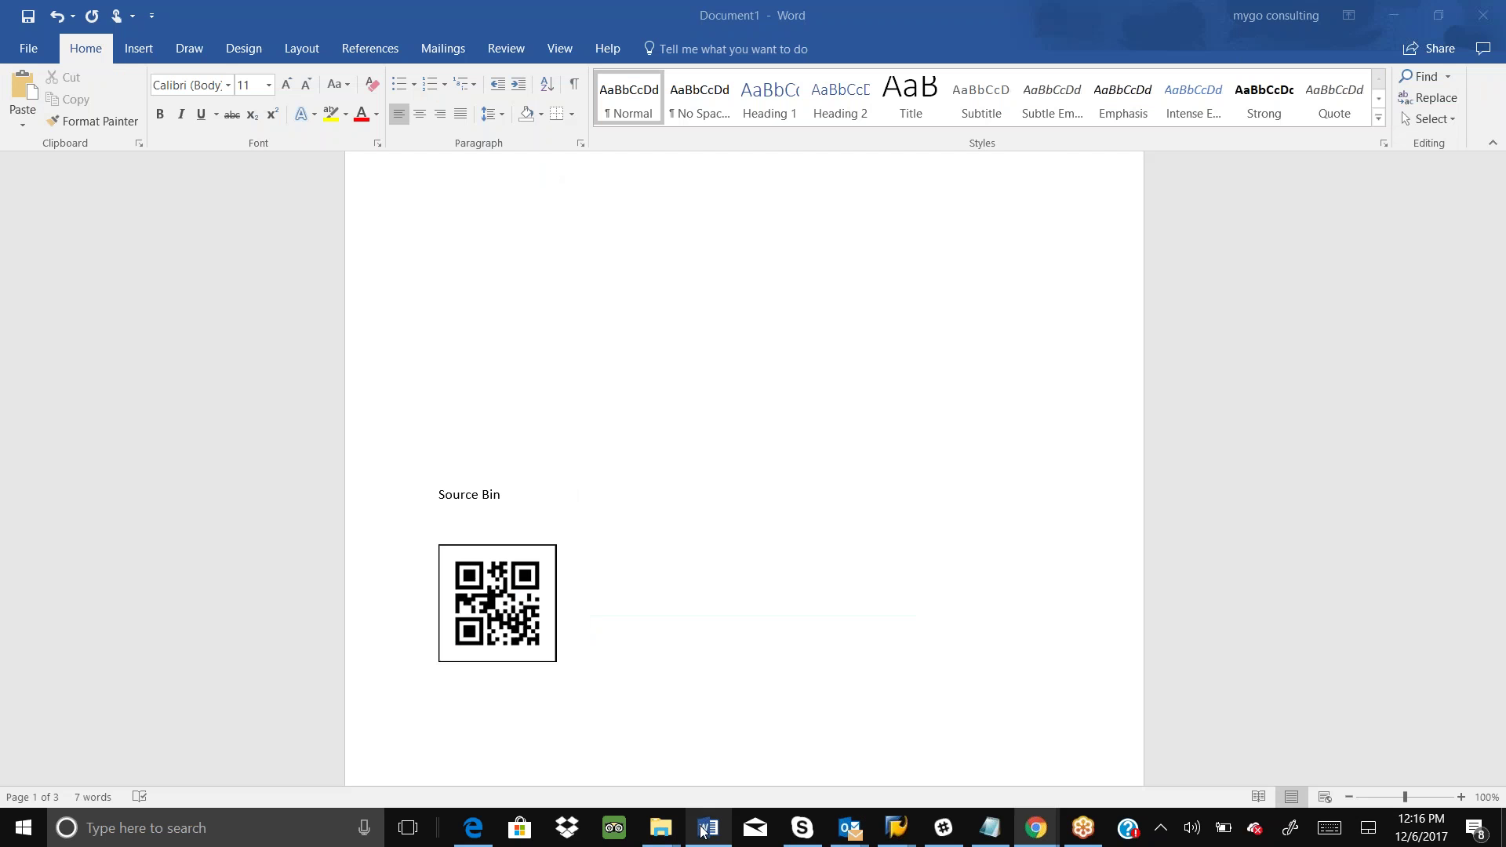
scroll(704, 683, "down", 4)
scroll(704, 683, "down", 8)
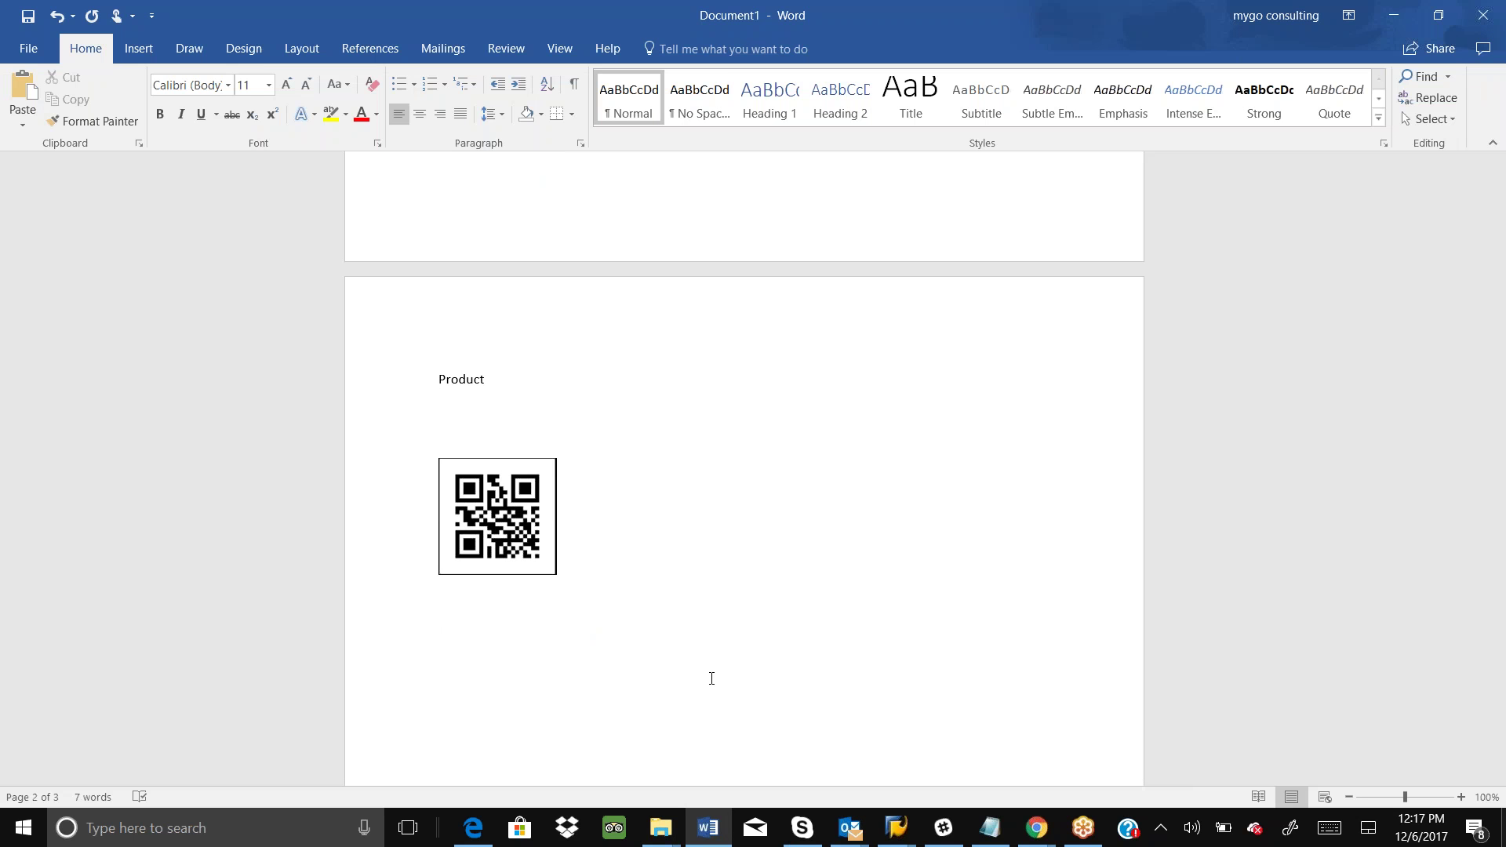
mouse_move(1036, 827)
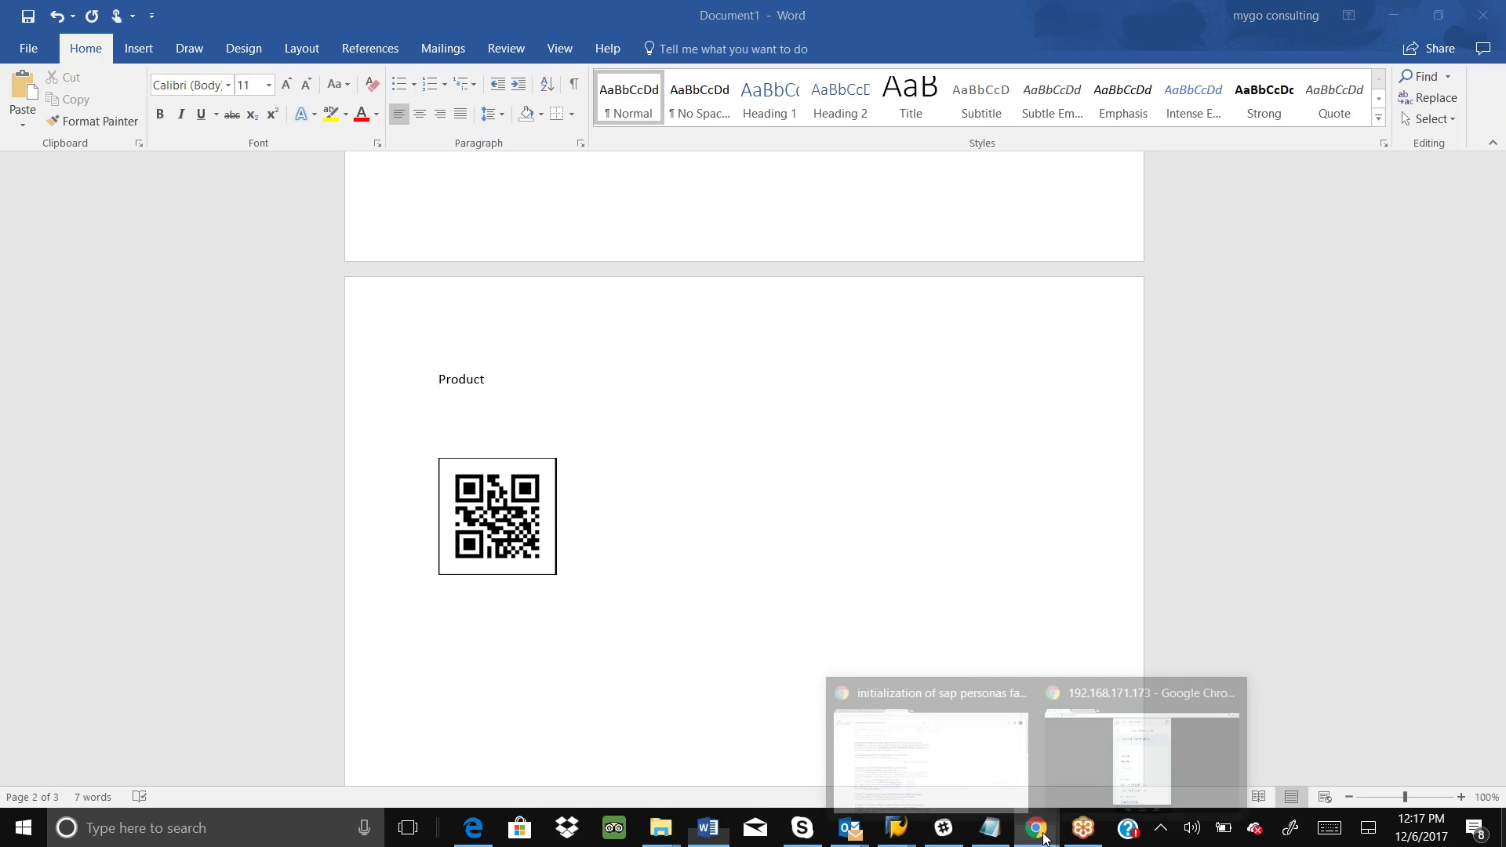
left_click(1067, 751)
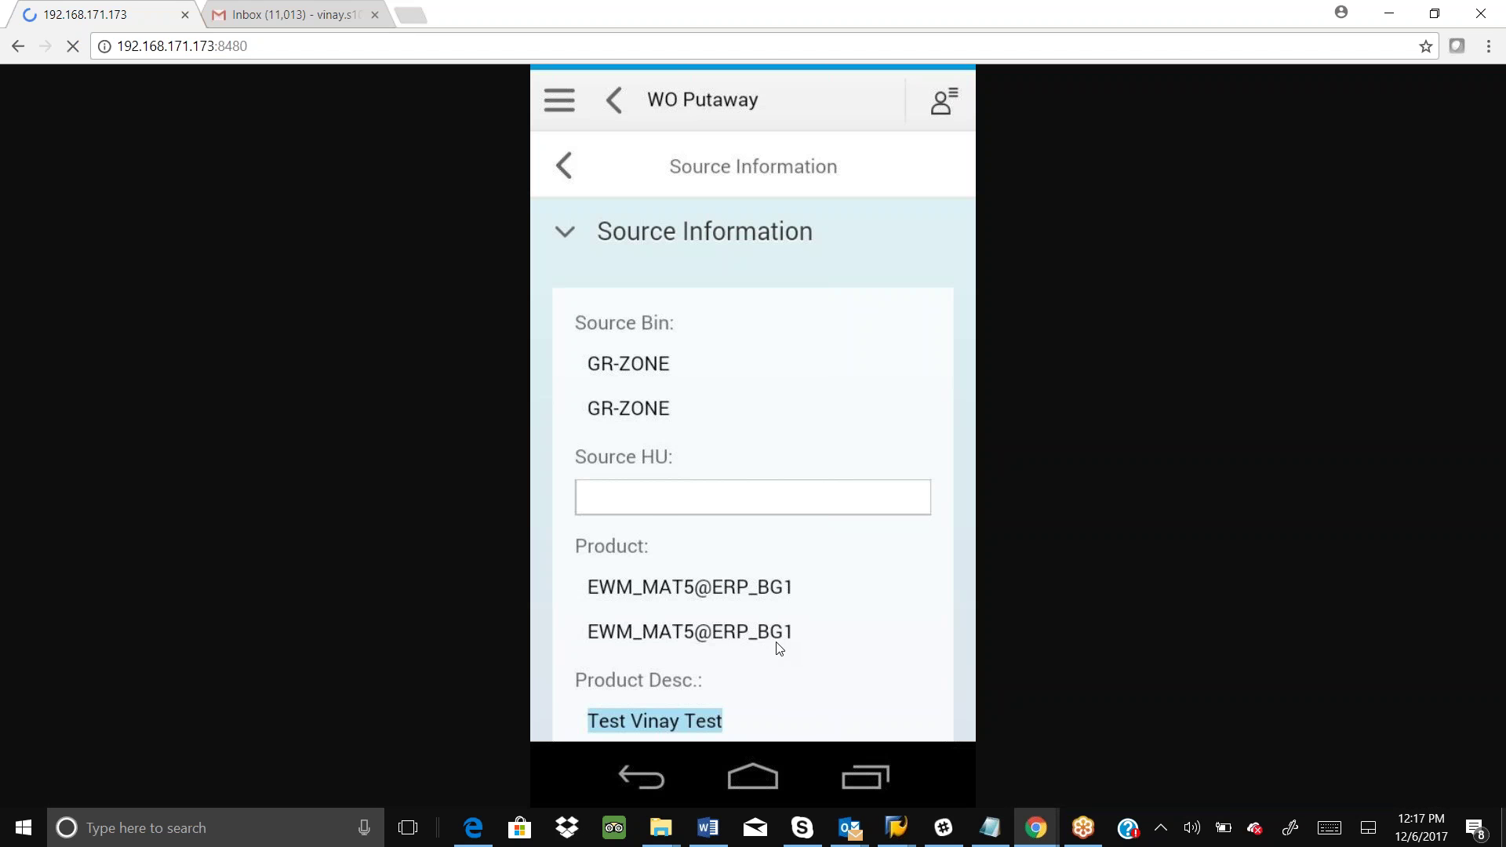
Step: Enter source quantity 10 and confirm it to reach Destination Information
scroll(779, 648, "down", 3)
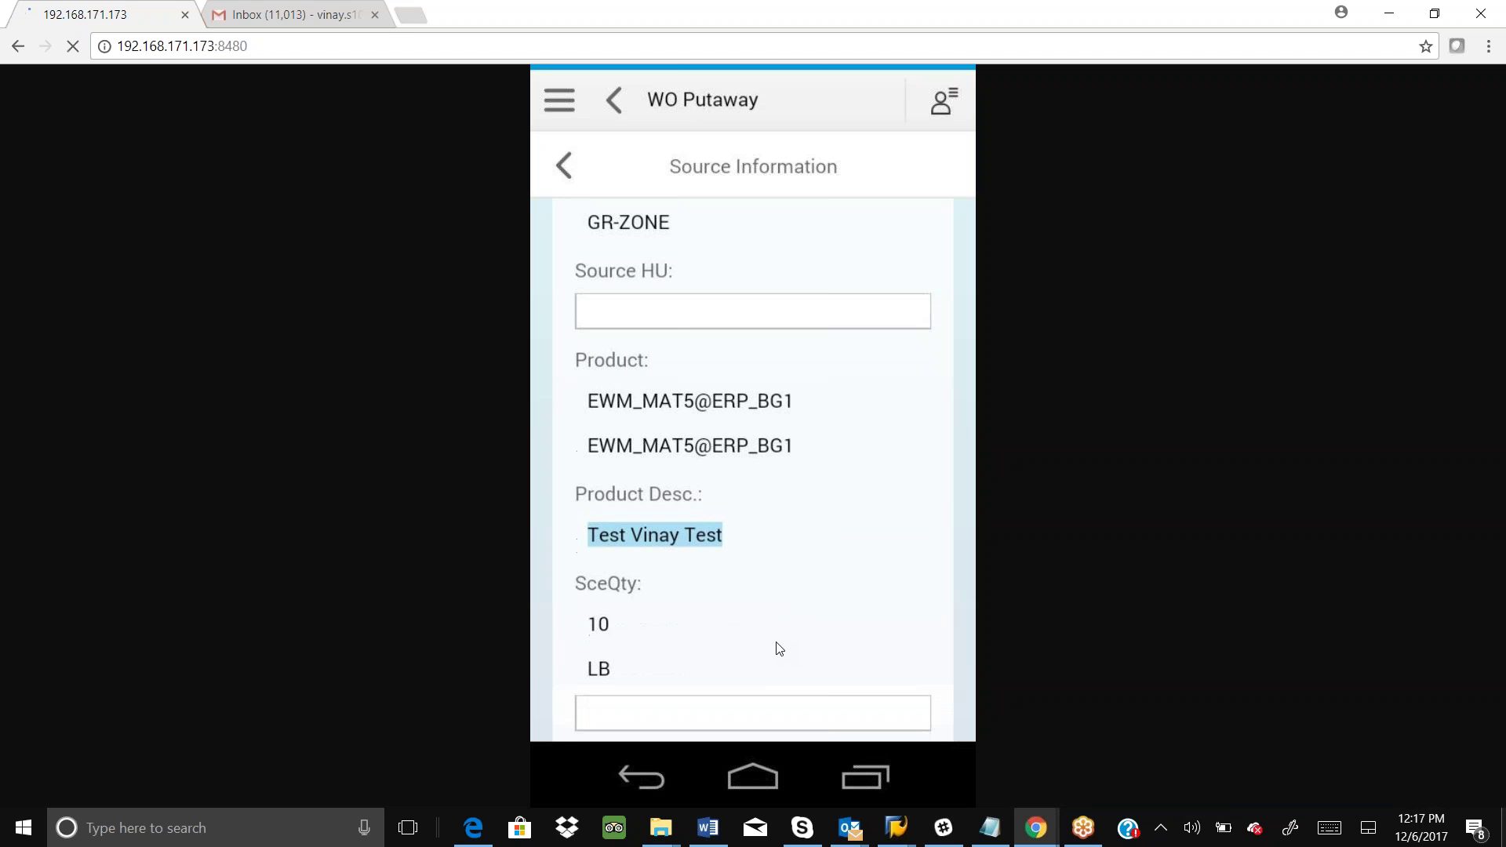
scroll(778, 648, "down", 2)
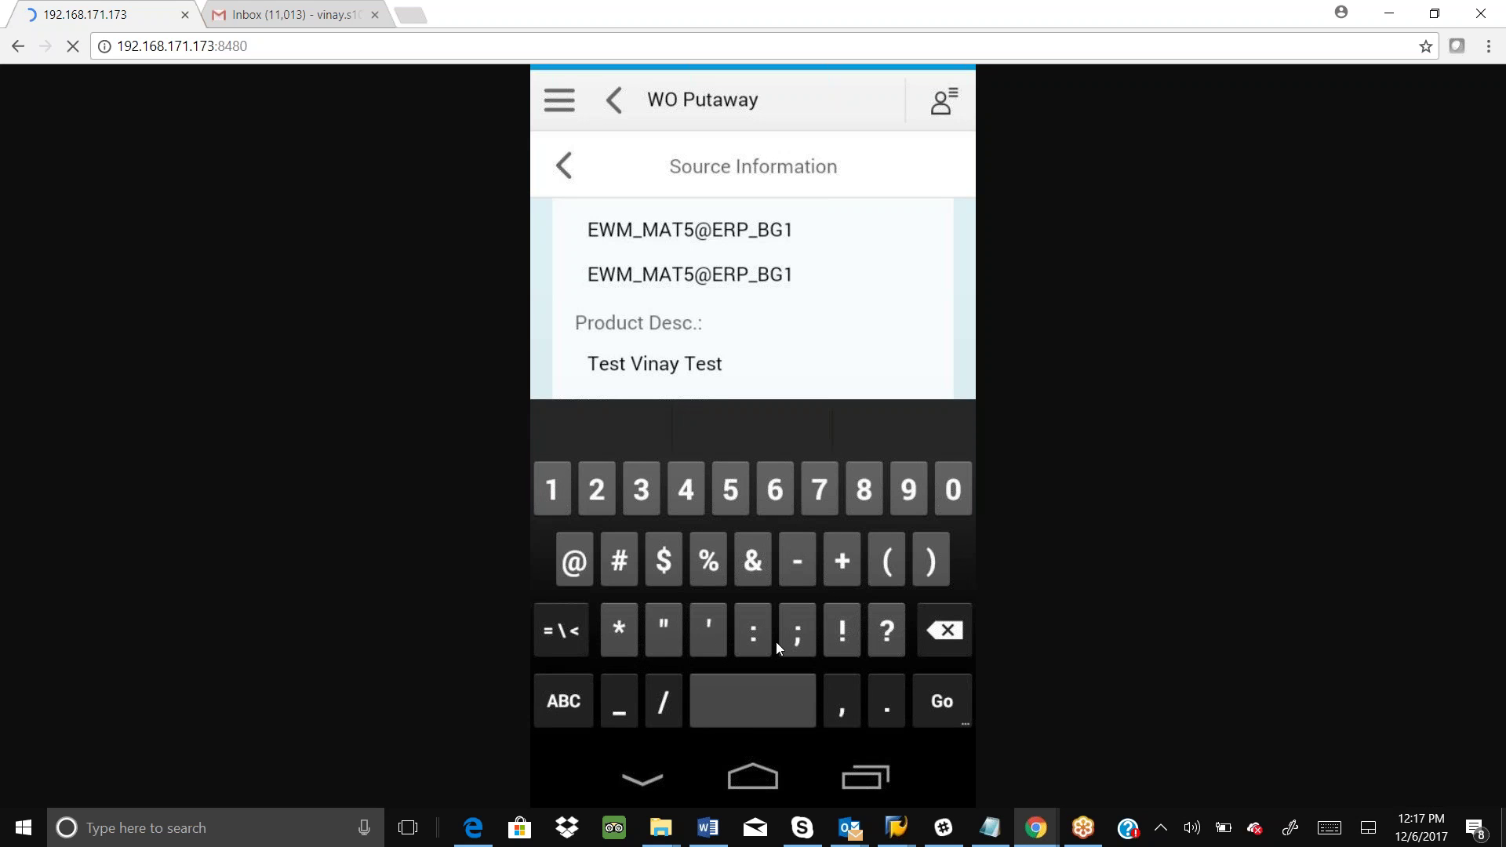
type("10")
key("Return")
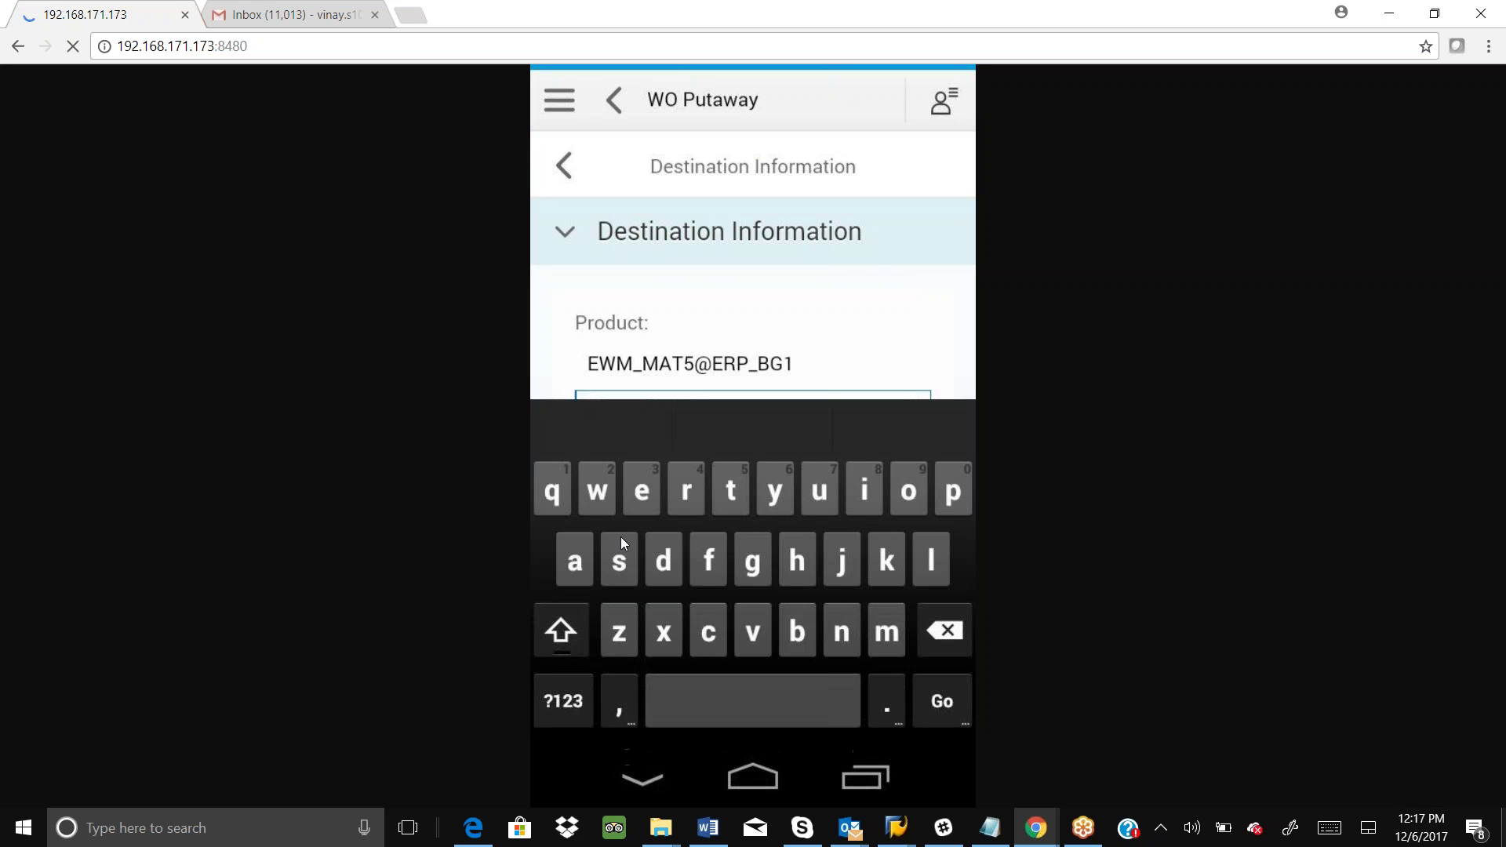
left_click(709, 833)
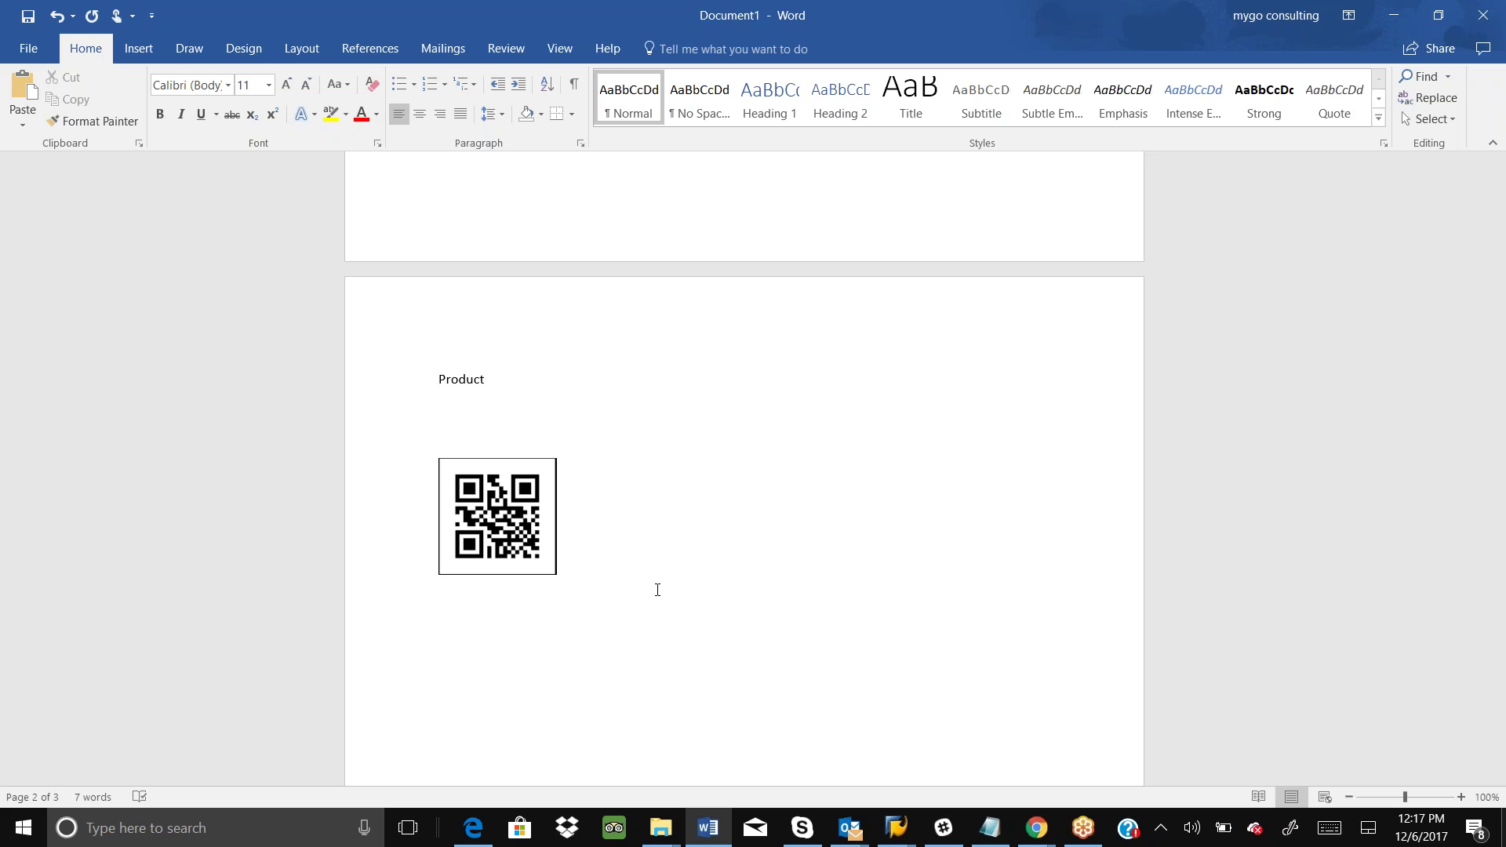
mouse_move(1036, 827)
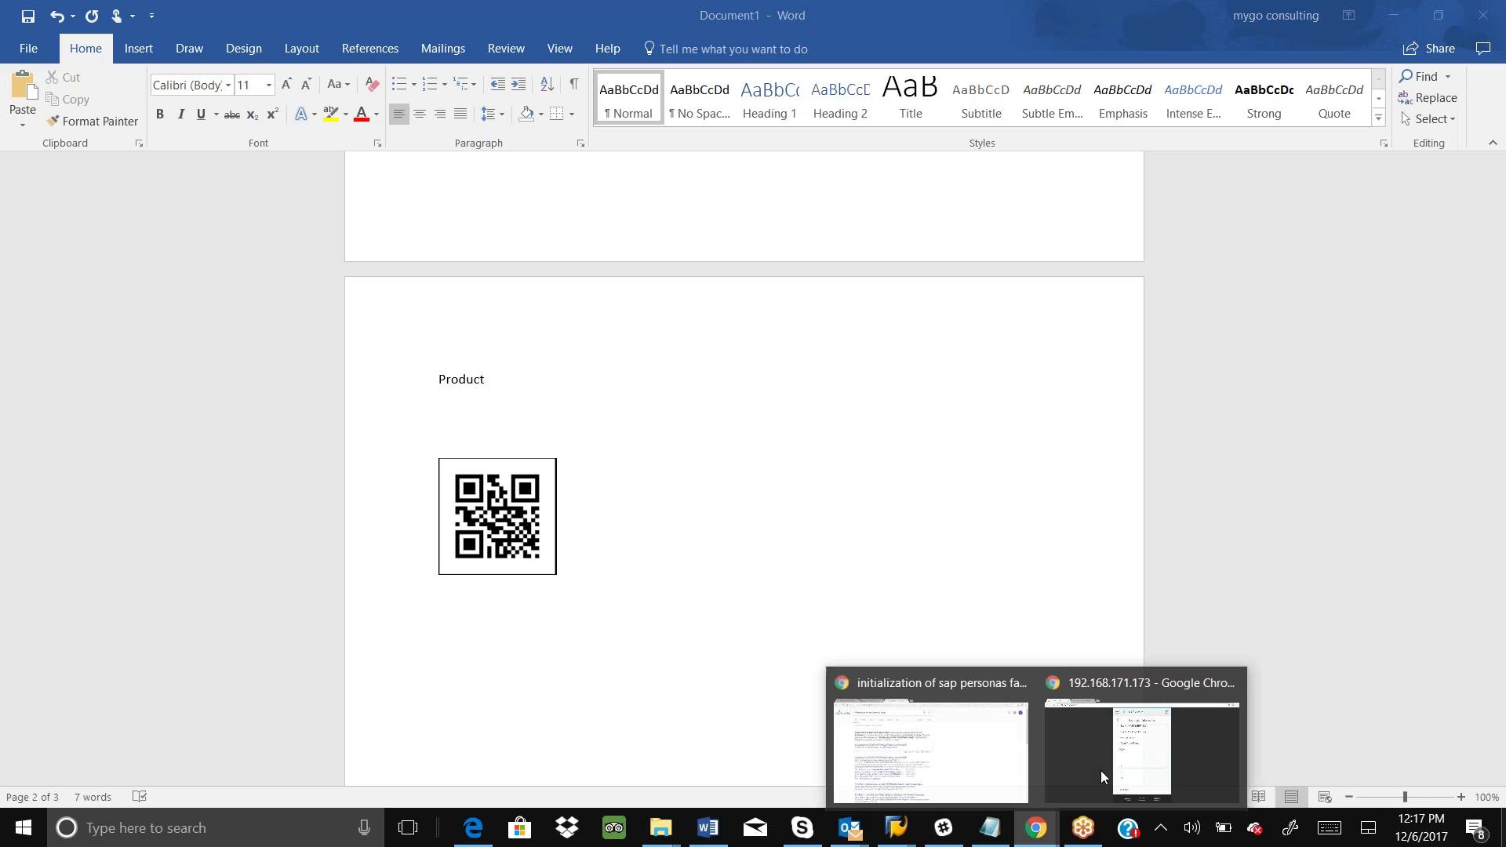
left_click(1258, 746)
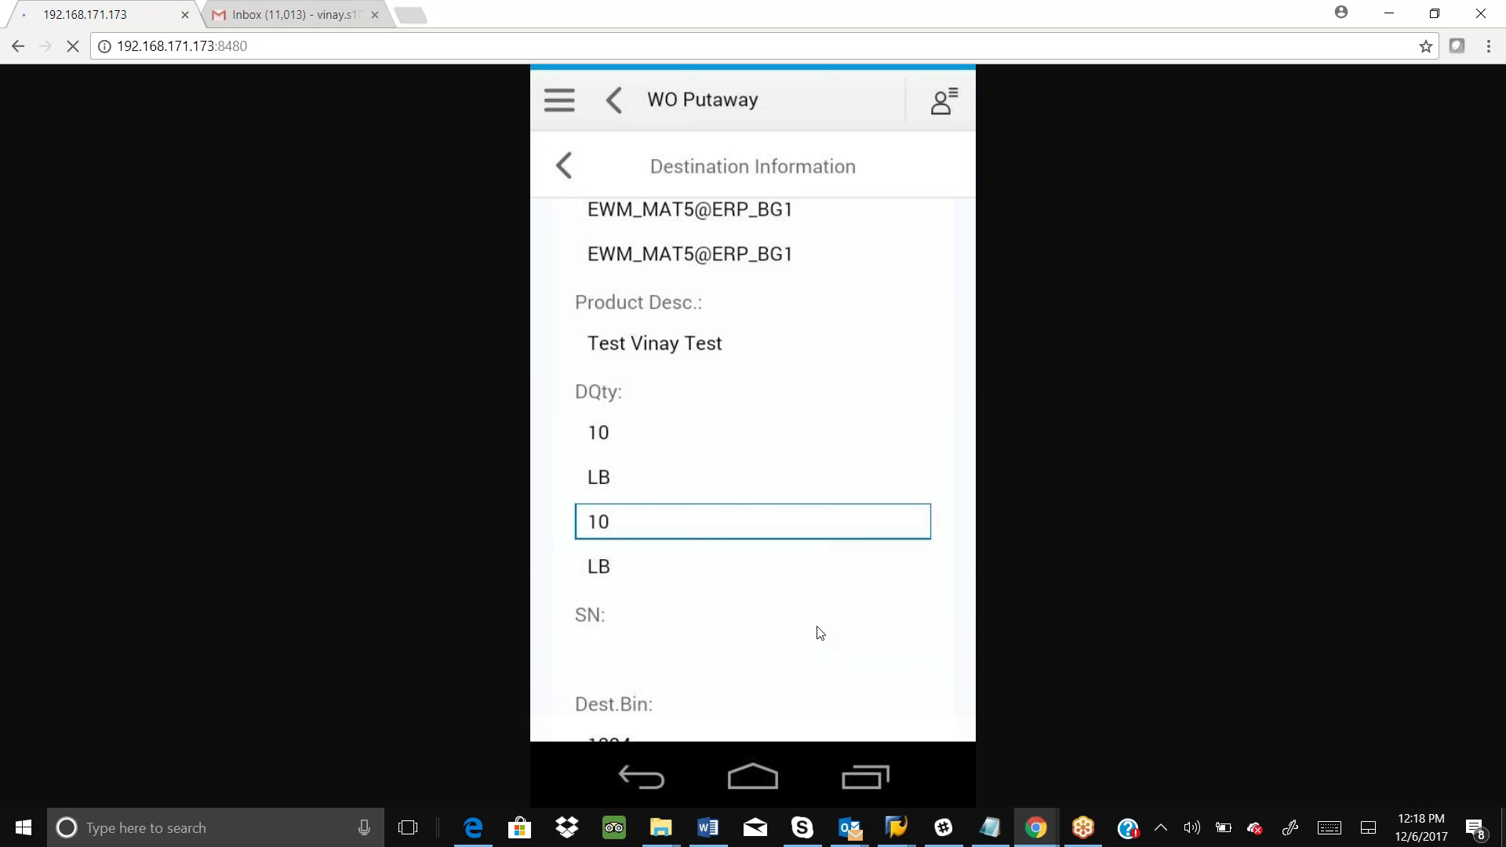
Step: Scroll to destination bin 1234-01-01-E and display the Destination Bin QR code in Word
scroll(819, 633, "down", 4)
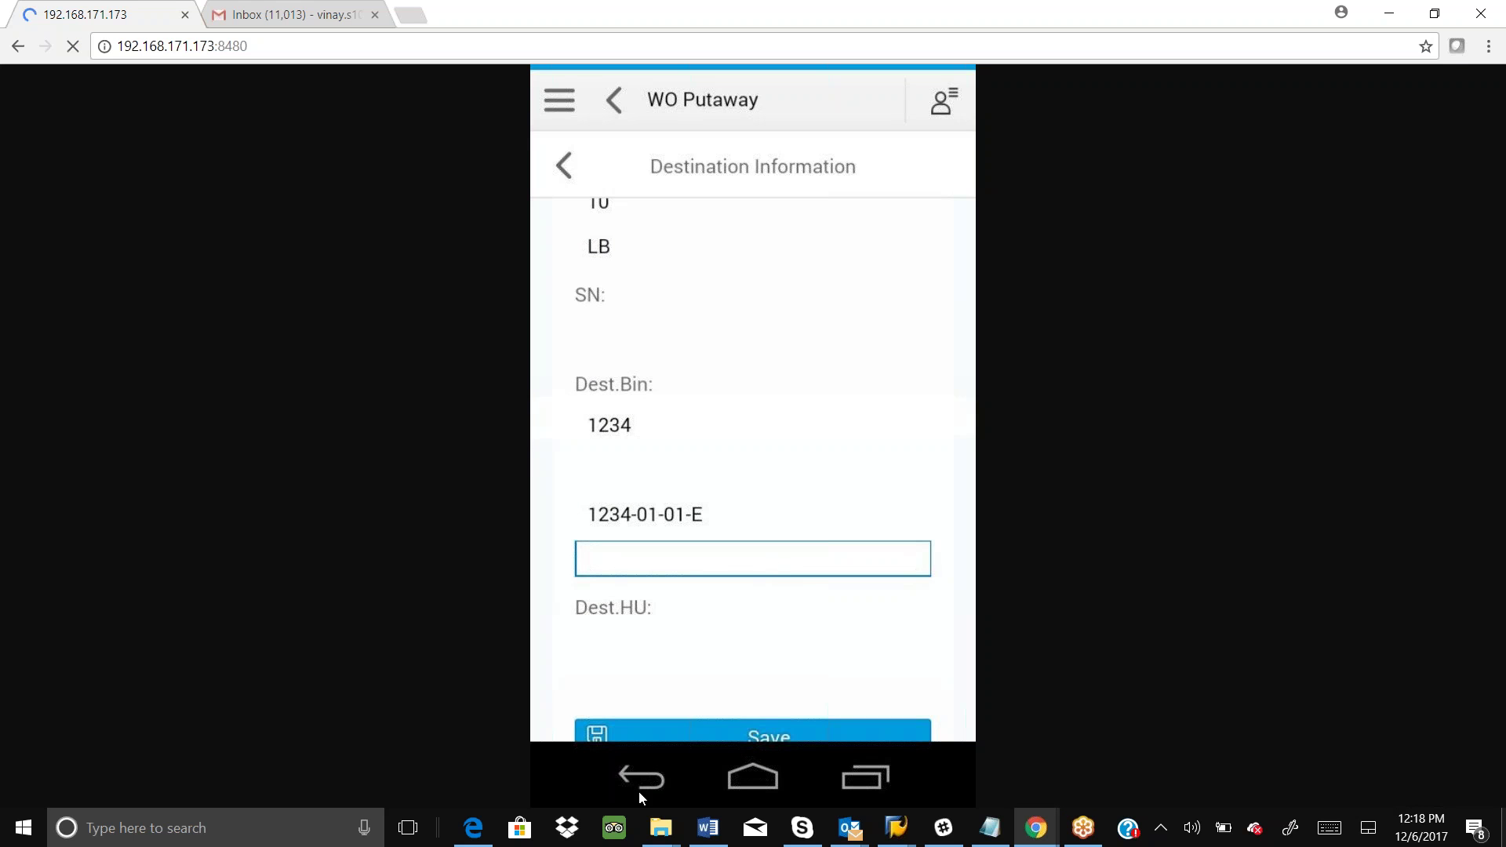
left_click(707, 828)
scroll(635, 578, "down", 12)
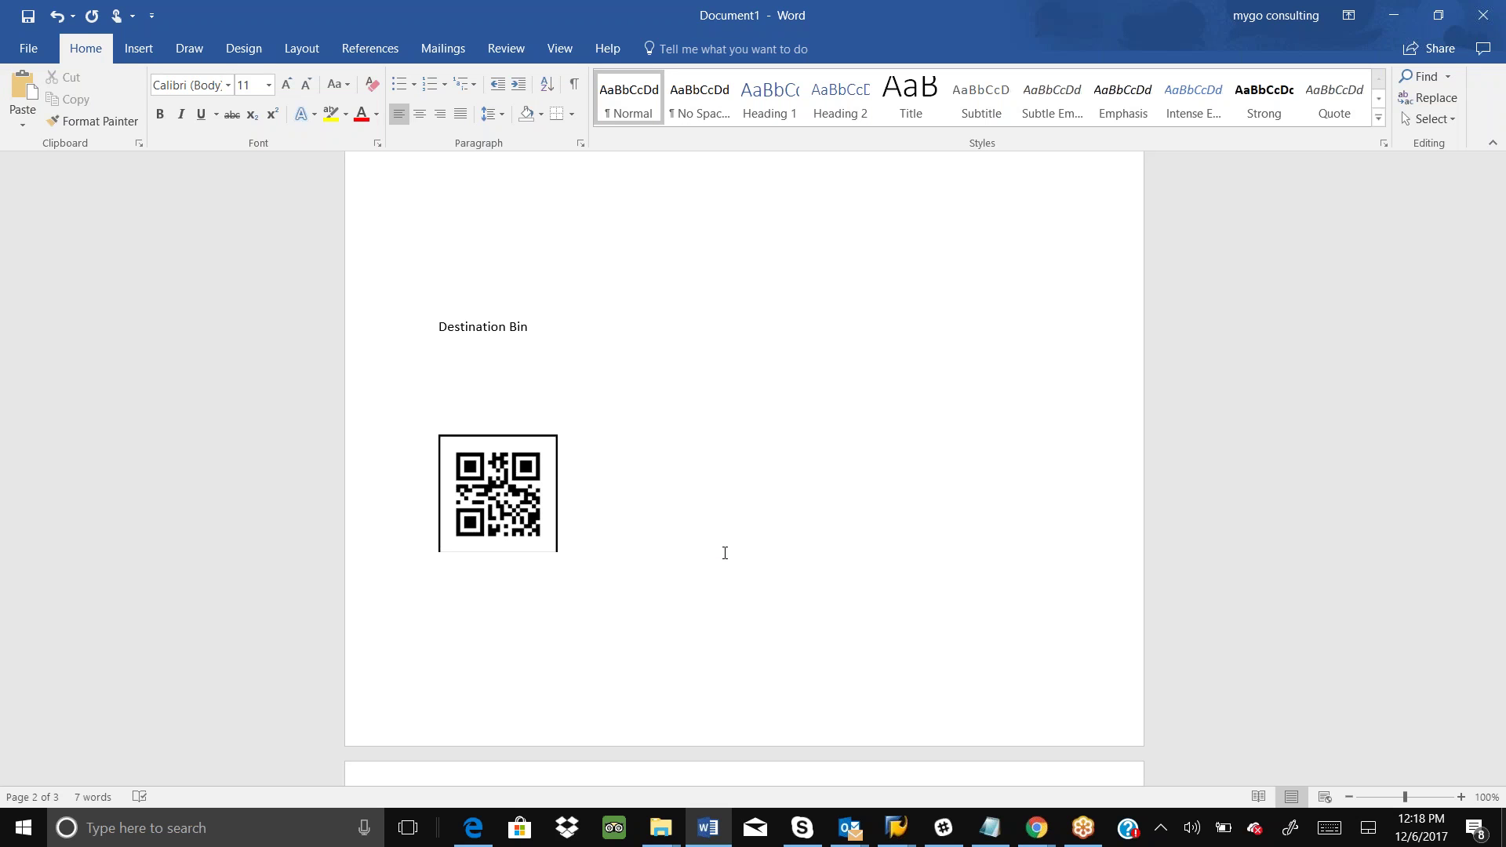
left_click(1036, 827)
left_click(1108, 766)
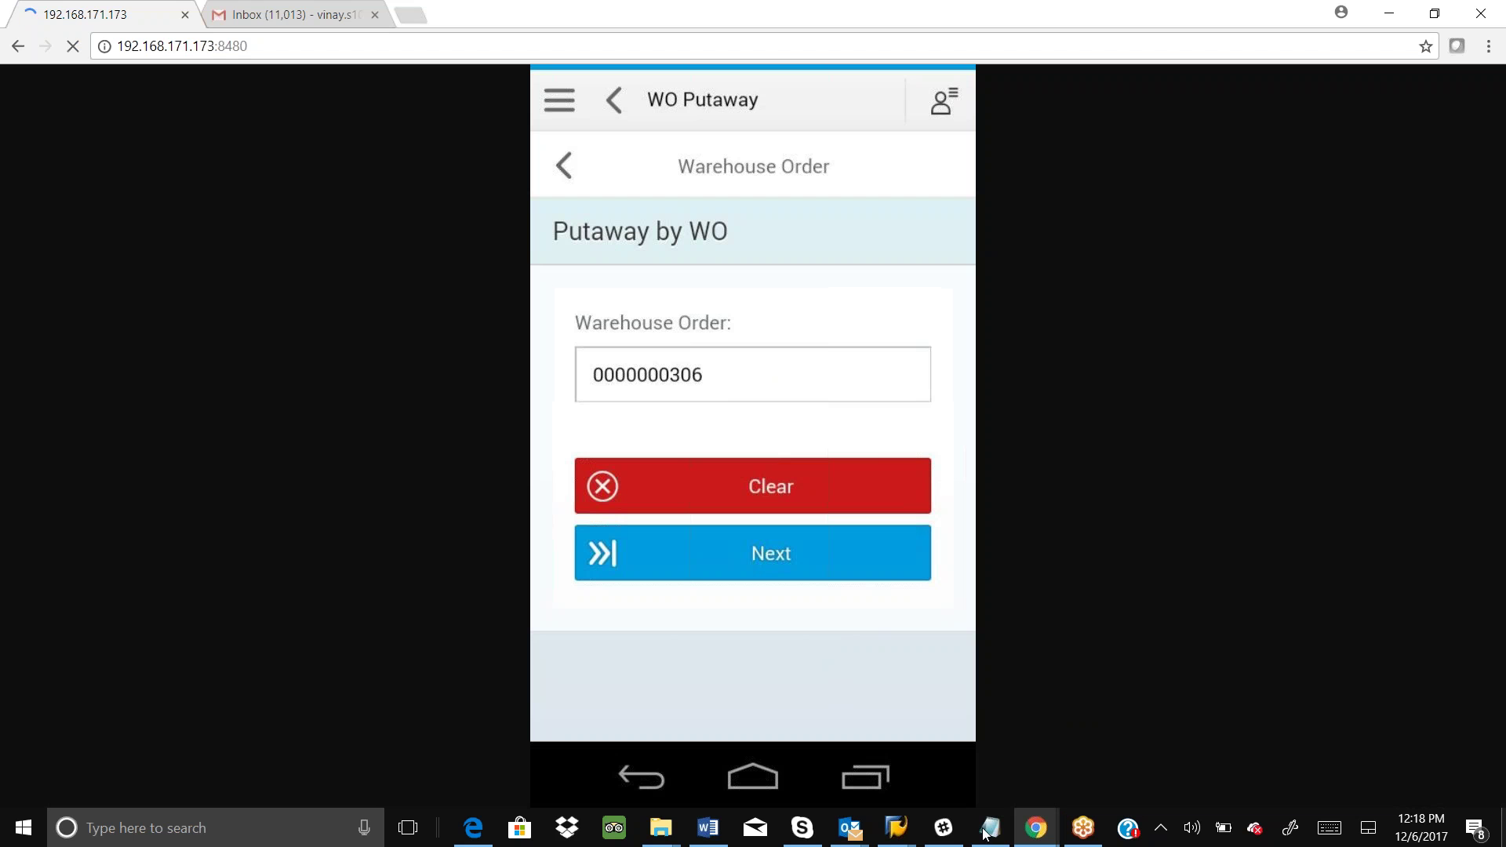
mouse_move(896, 836)
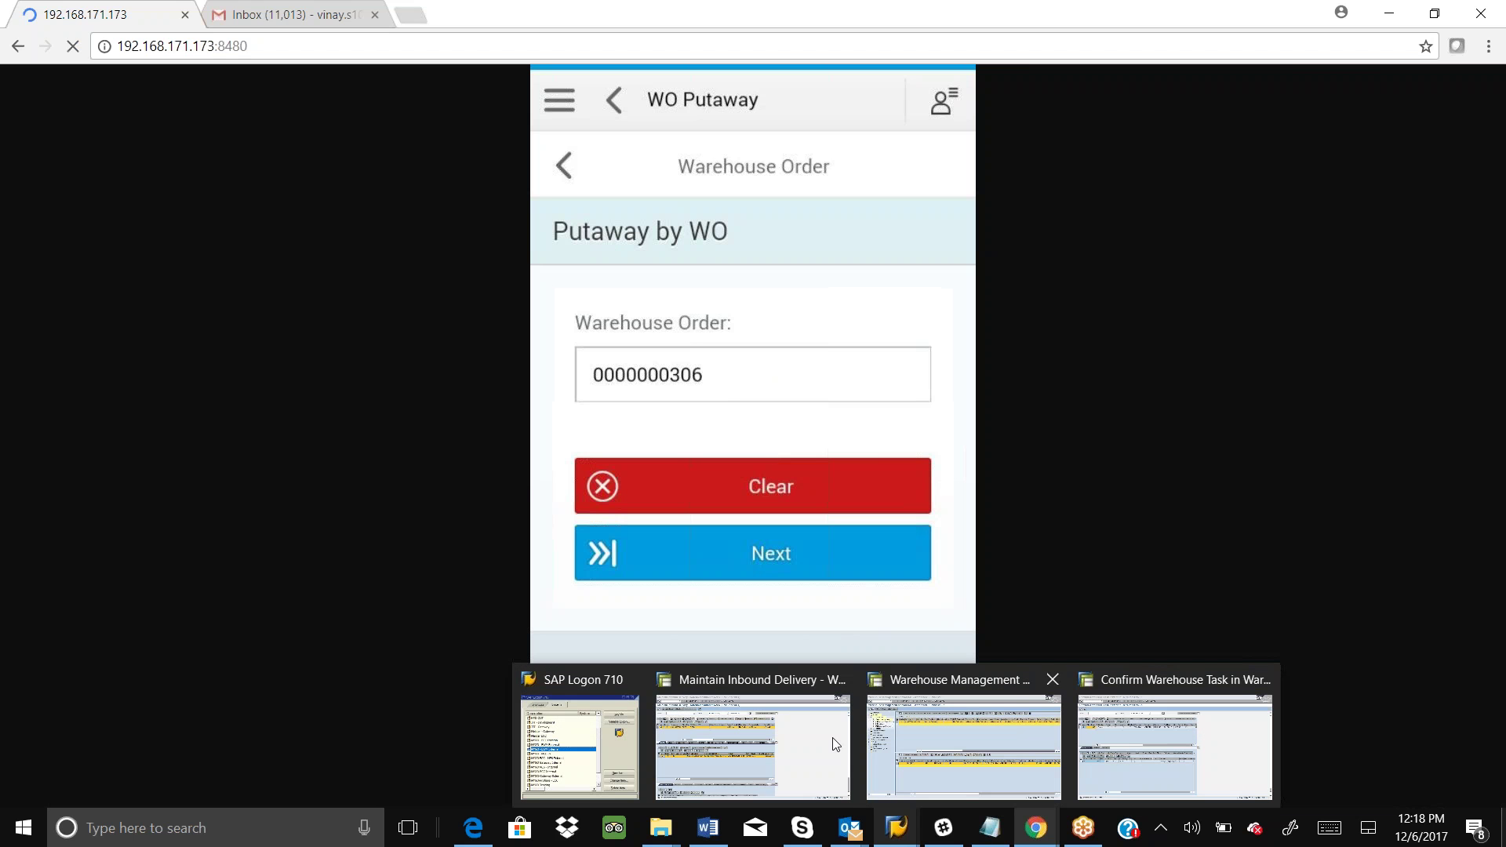
left_click(814, 742)
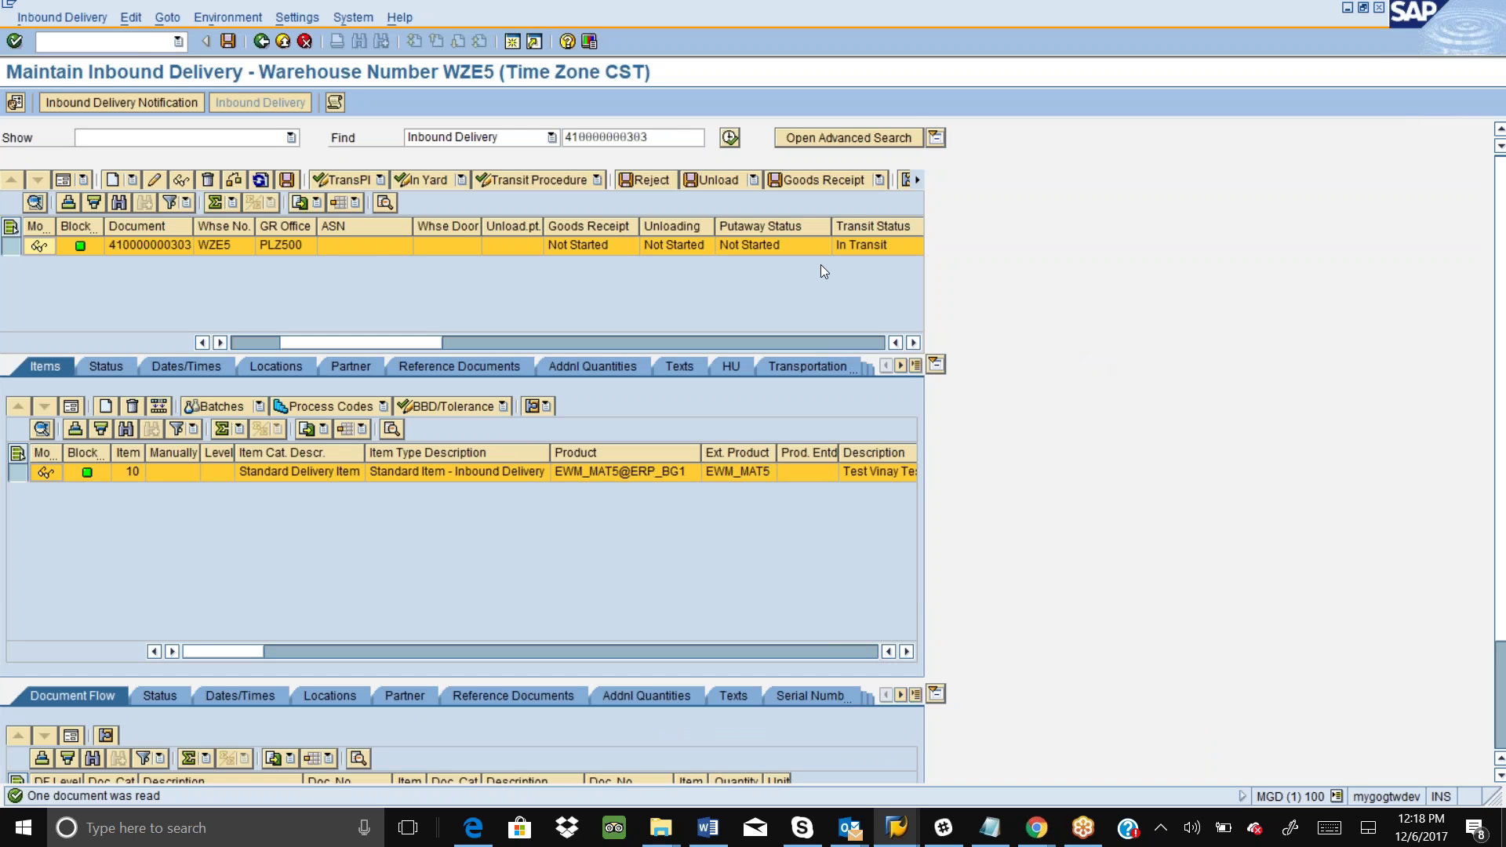
left_click(260, 181)
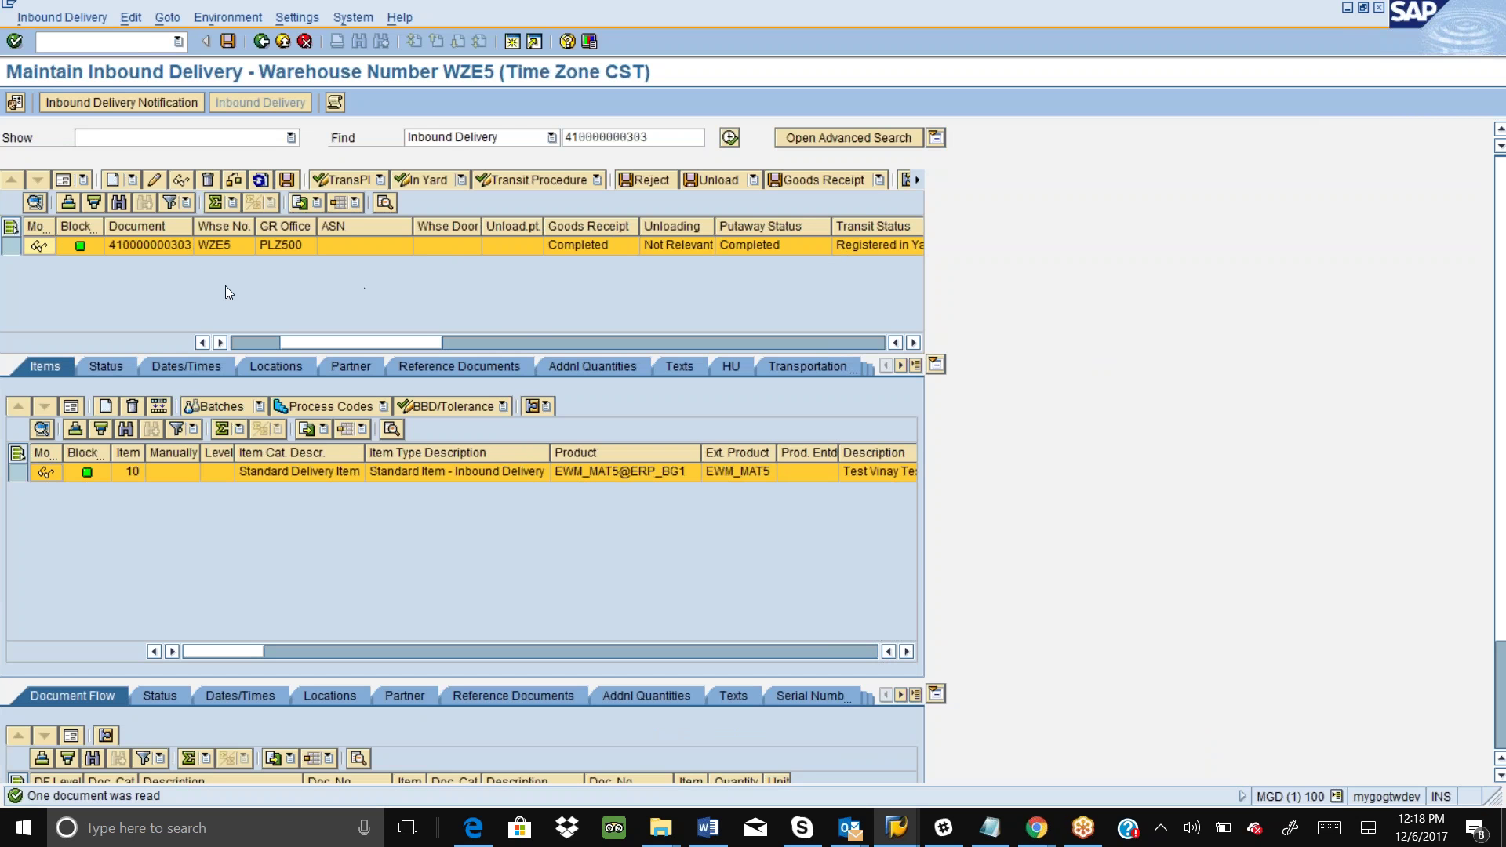
Step: In Confirm Warehouse Task, scroll task 305's columns to its destination bin and actual quantity
left_click(896, 827)
left_click(1170, 749)
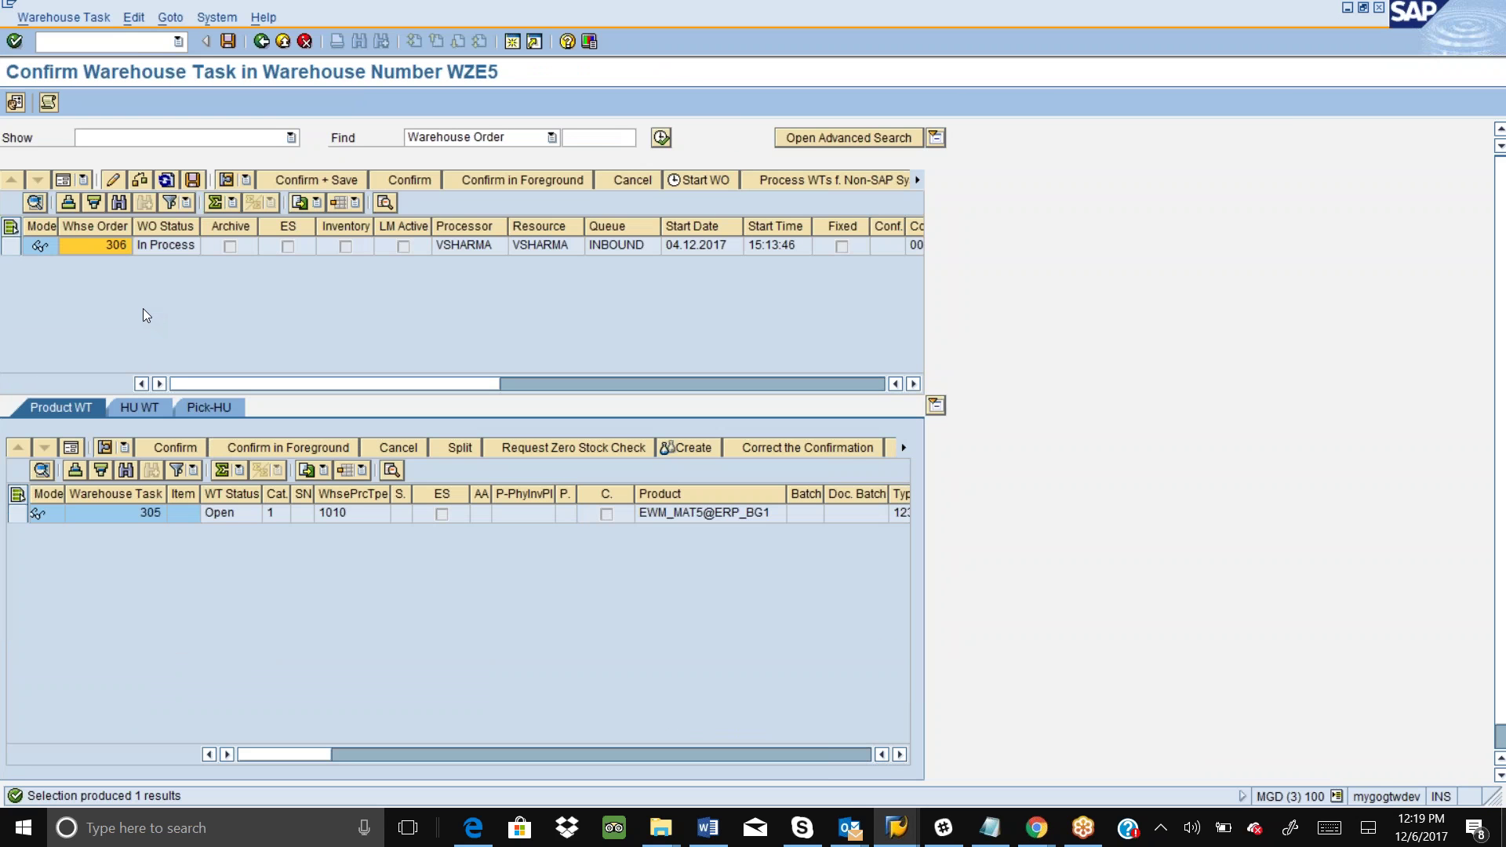
left_click(165, 180)
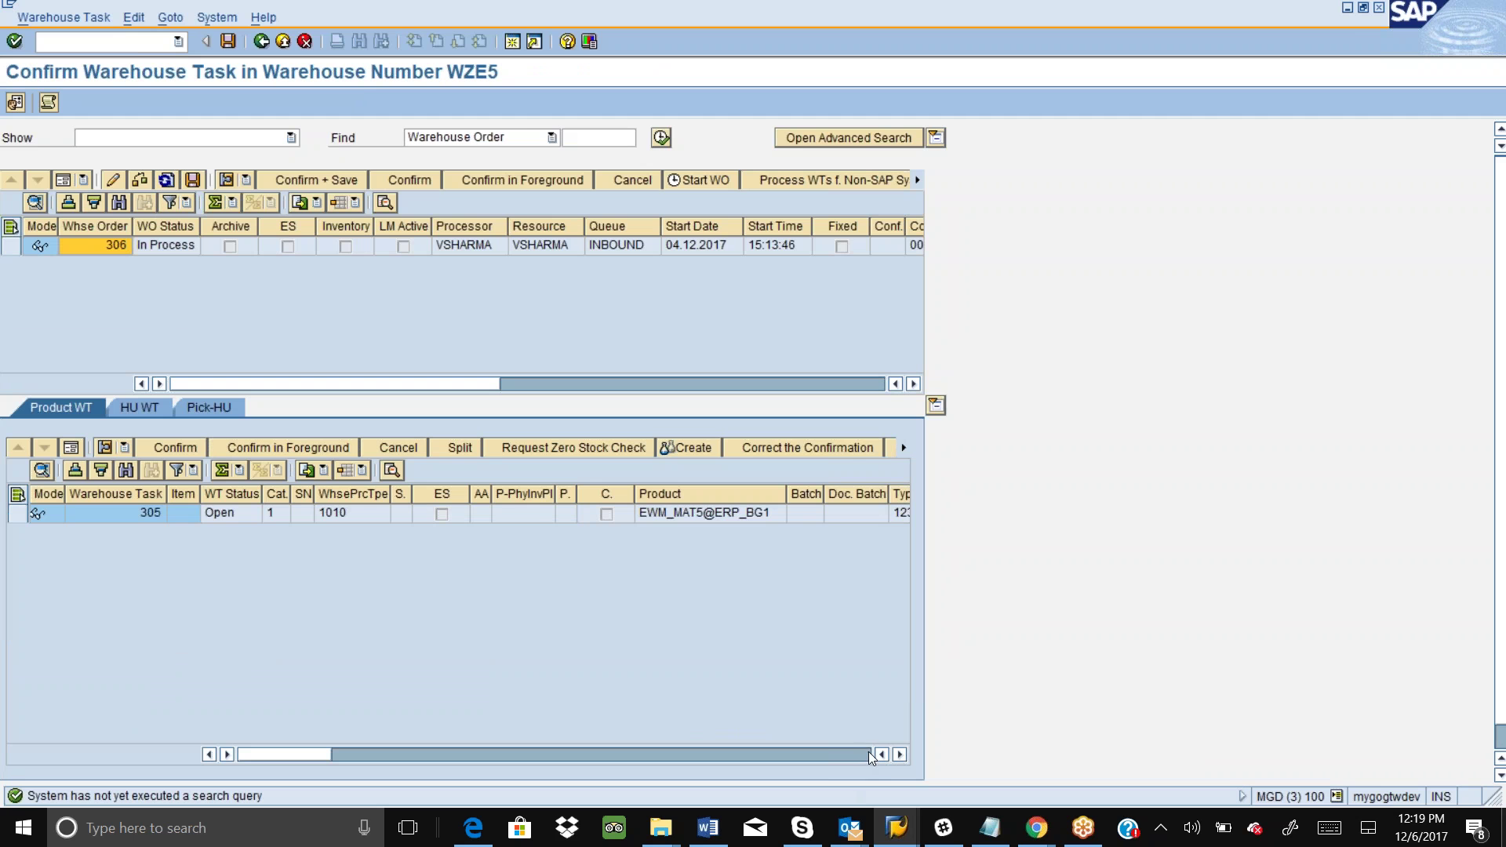
left_click(900, 754)
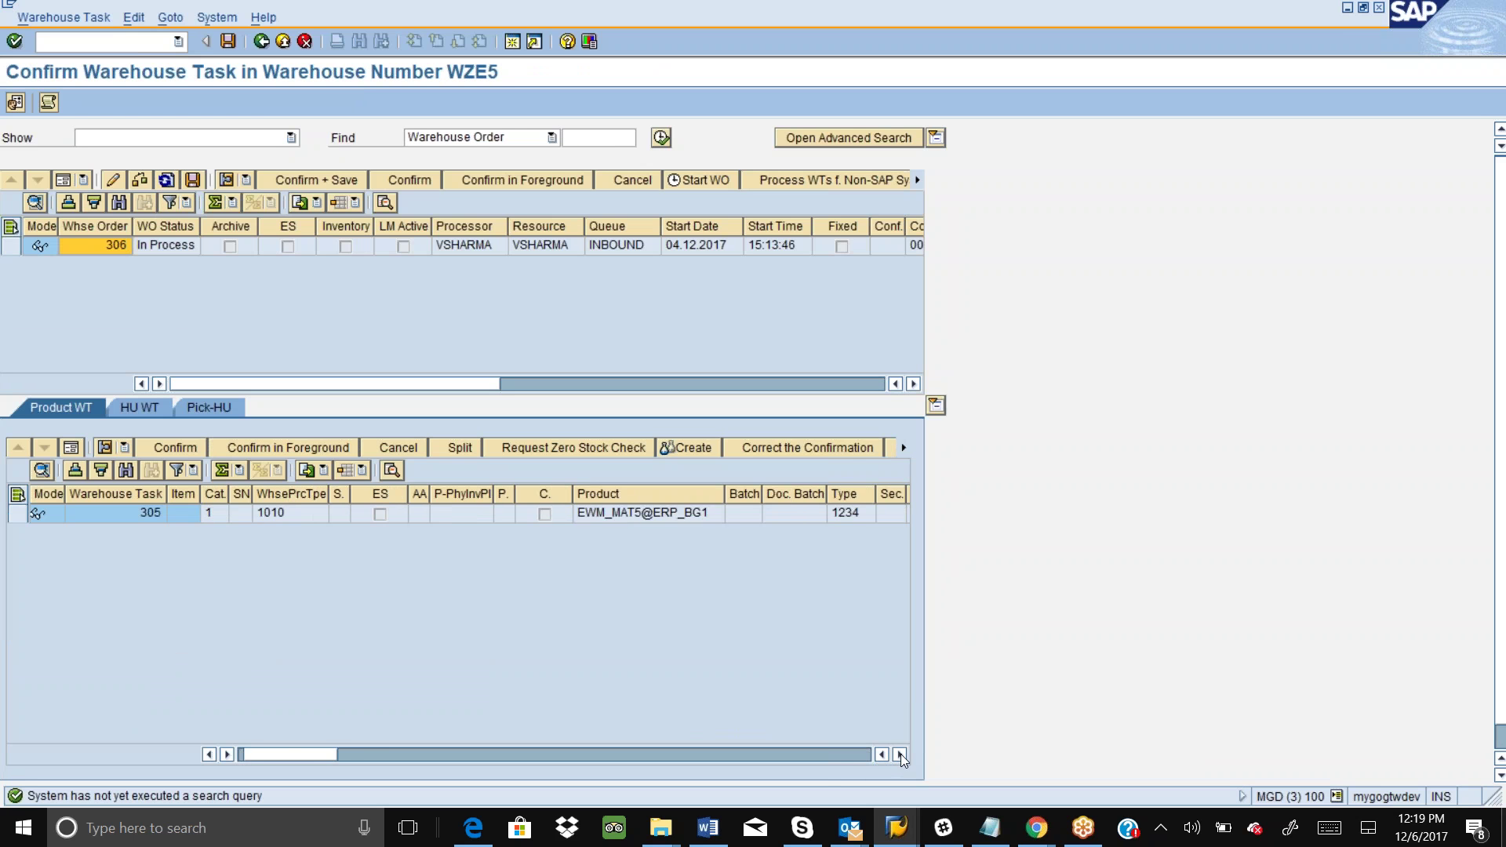
left_click(901, 754)
left_click(900, 754)
left_click(900, 754)
left_click(900, 754)
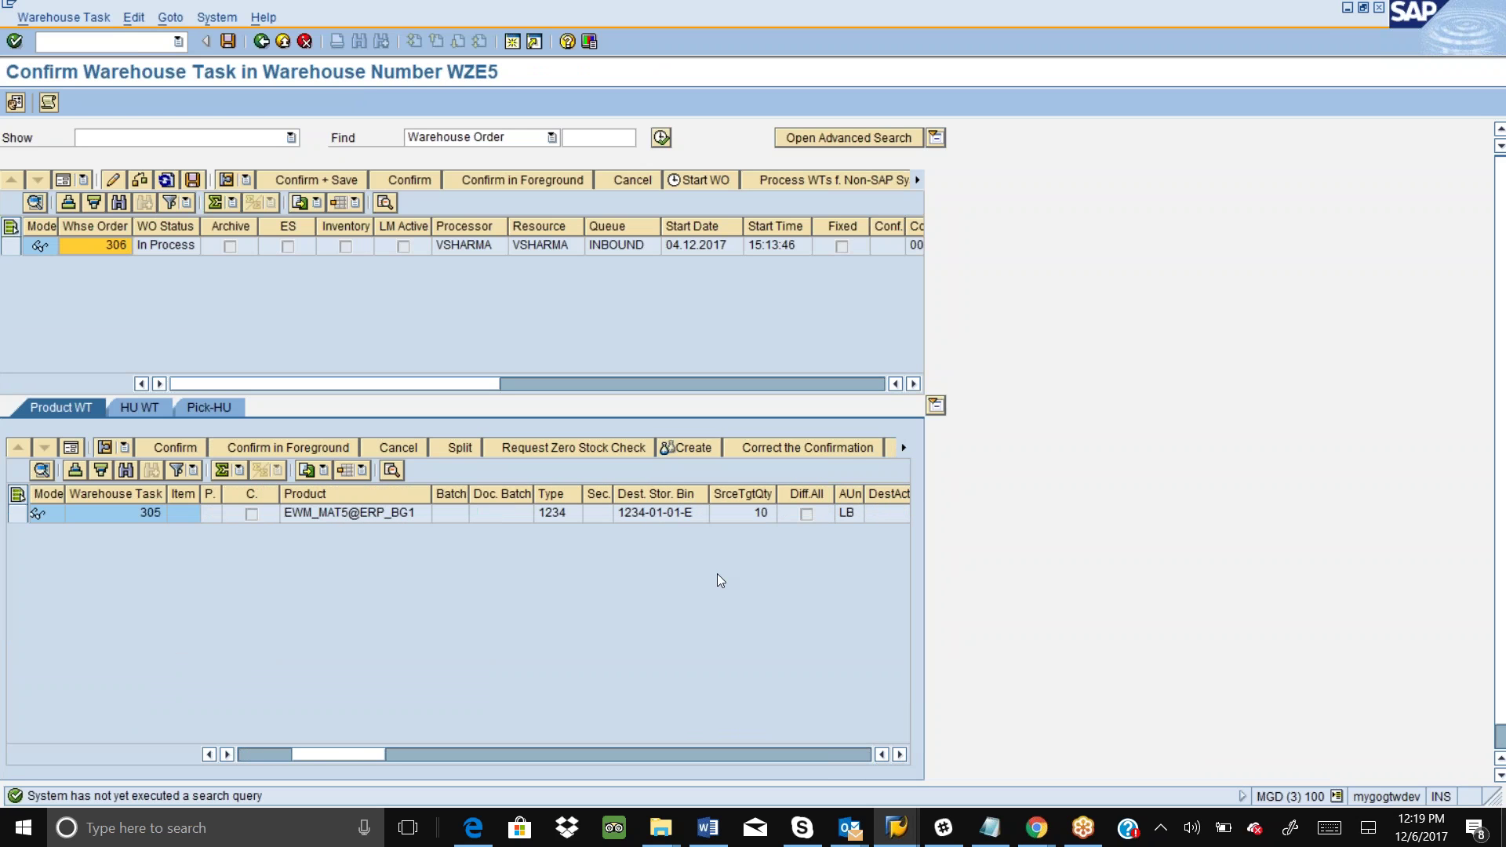
Step: Check the Completed putaway status in Maintain Inbound Delivery, then switch back to Chrome
left_click(900, 755)
mouse_move(896, 828)
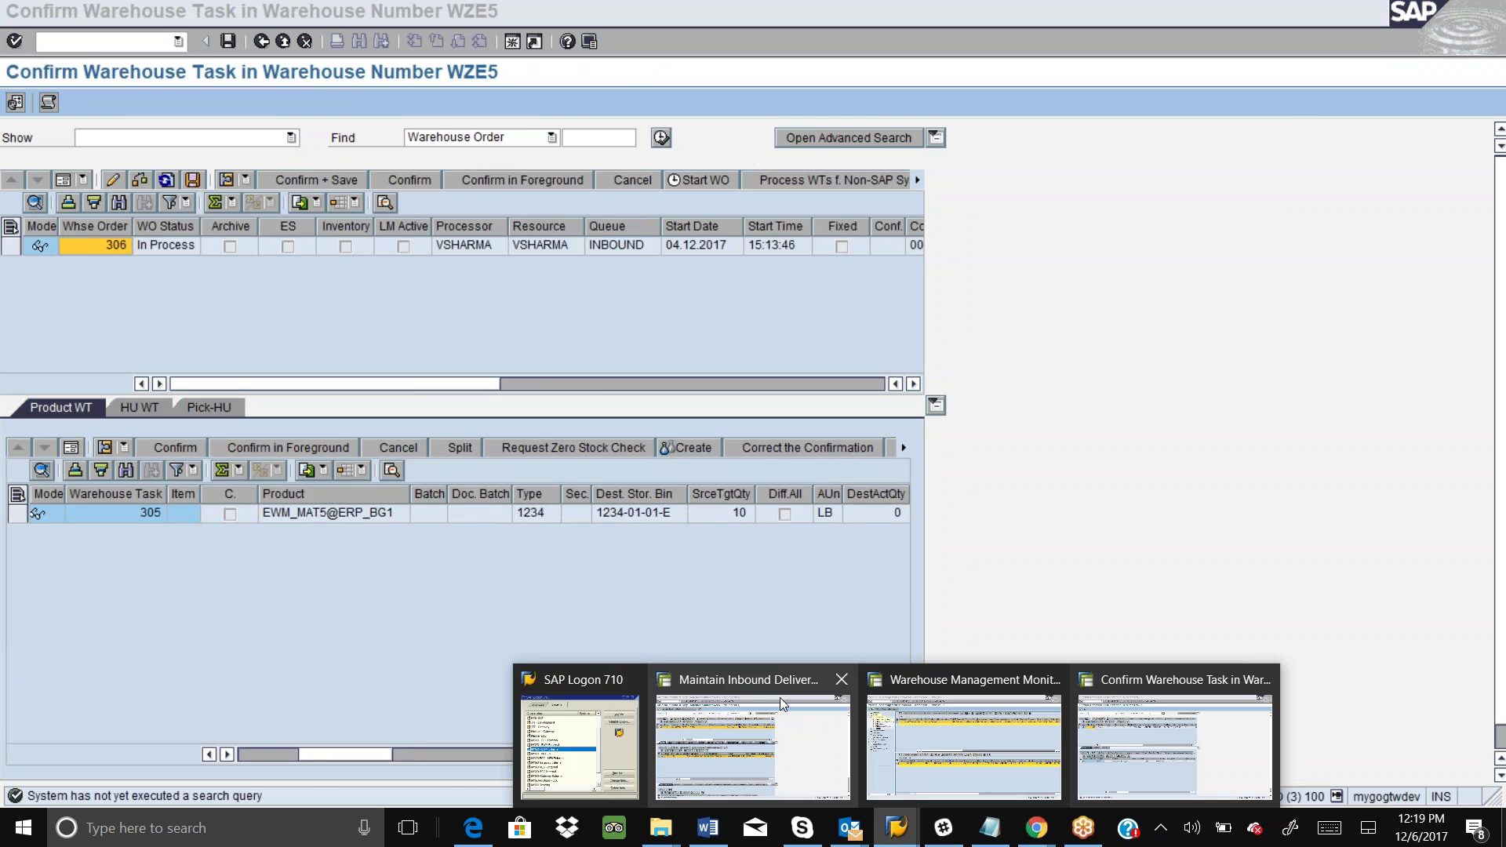
left_click(750, 732)
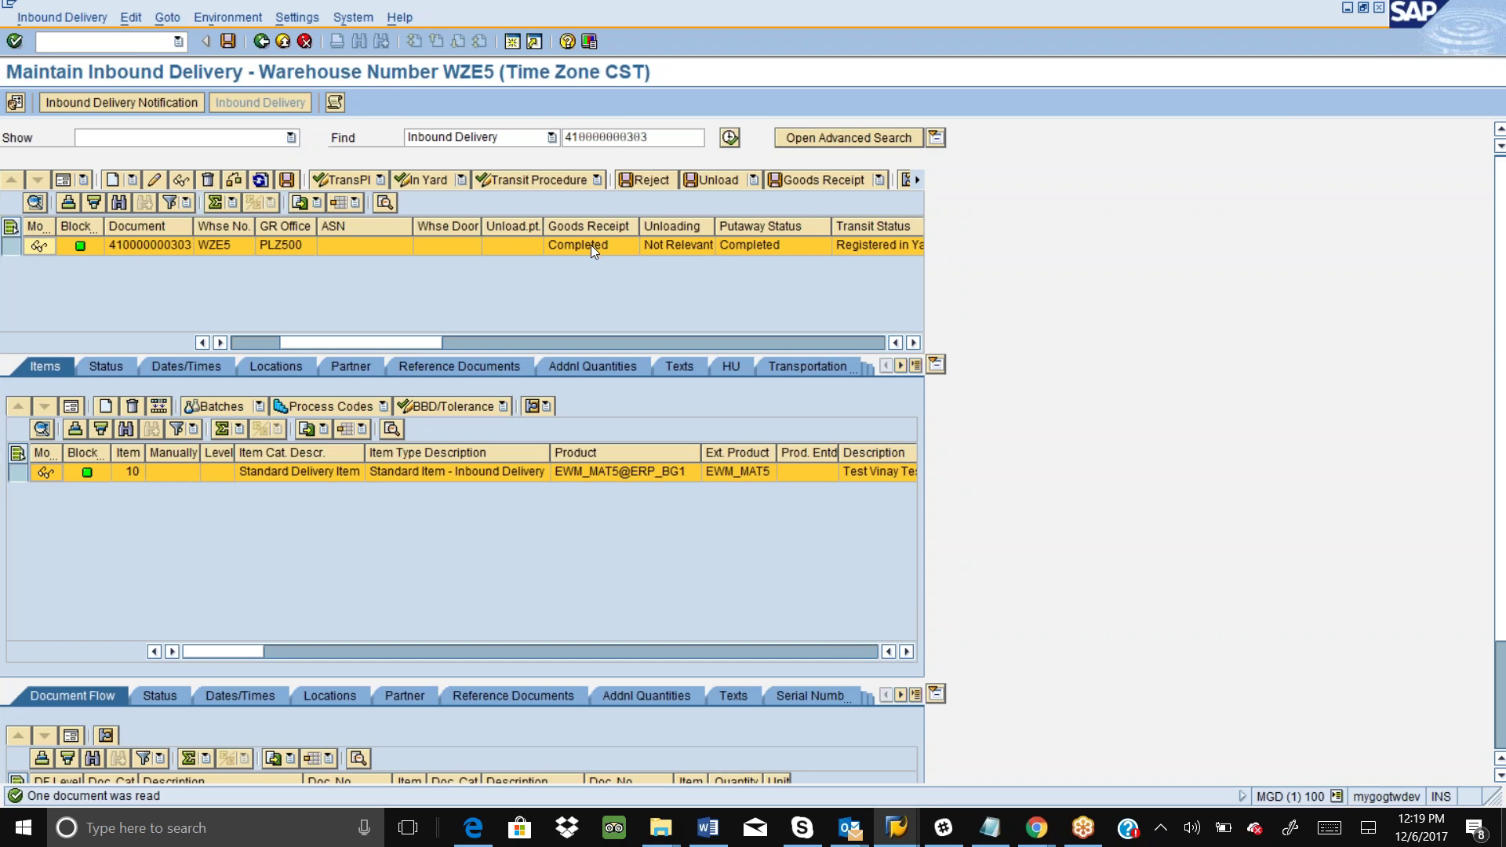
left_click(765, 247)
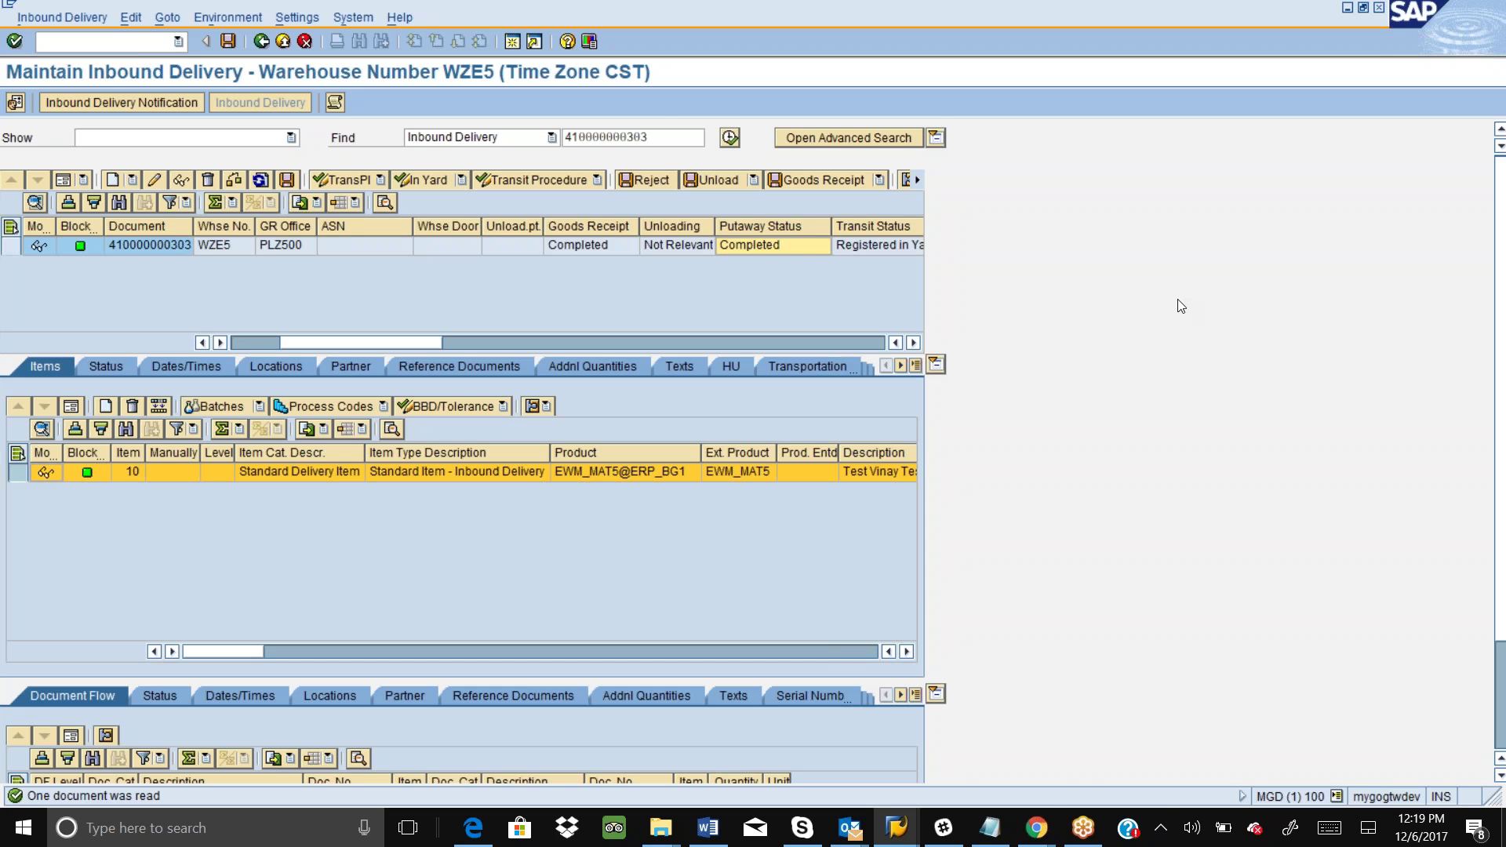
left_click(1036, 828)
left_click(1141, 738)
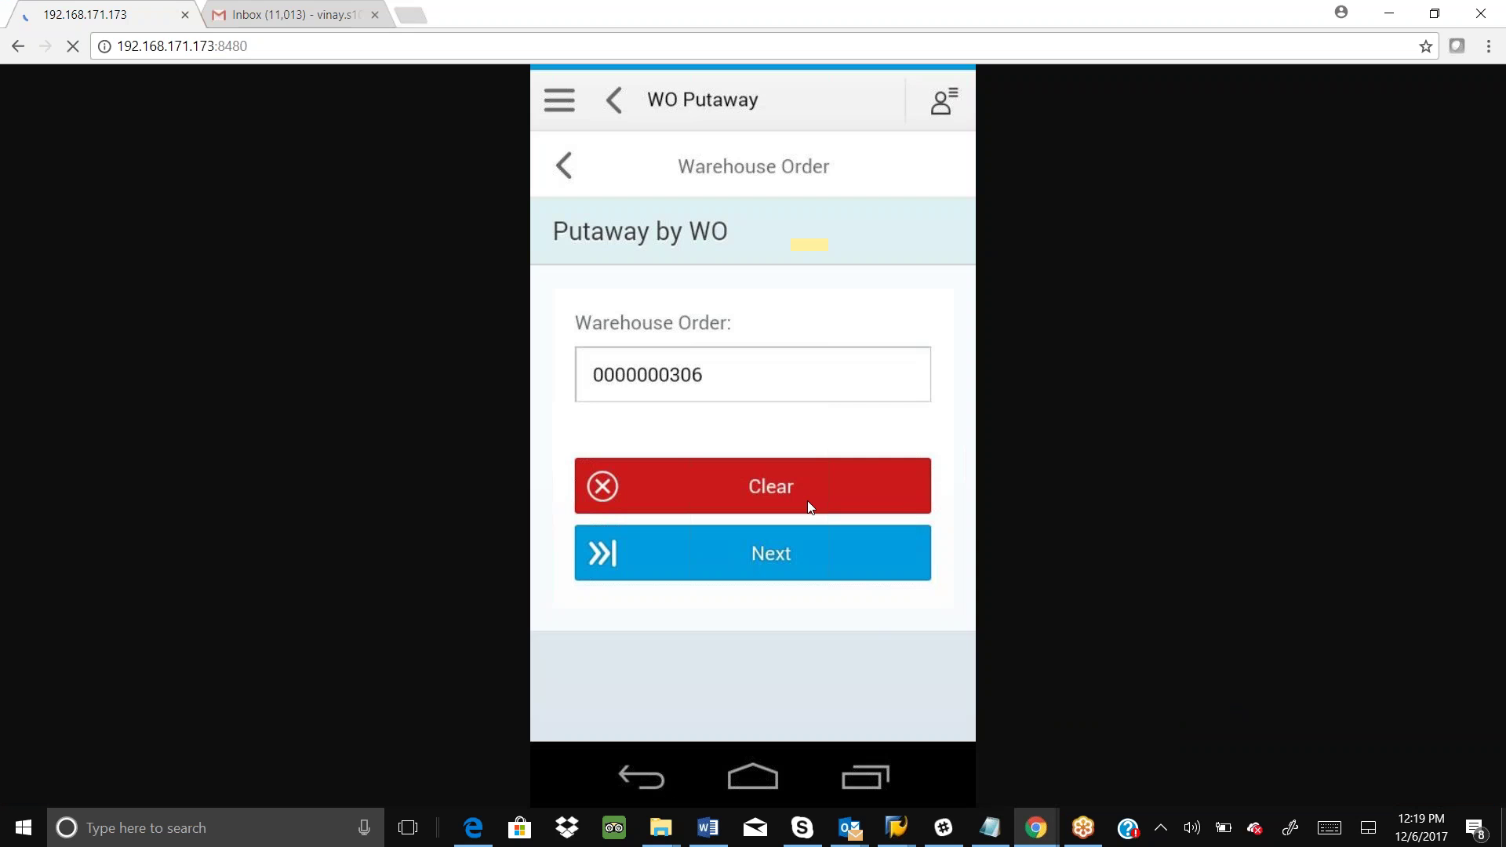